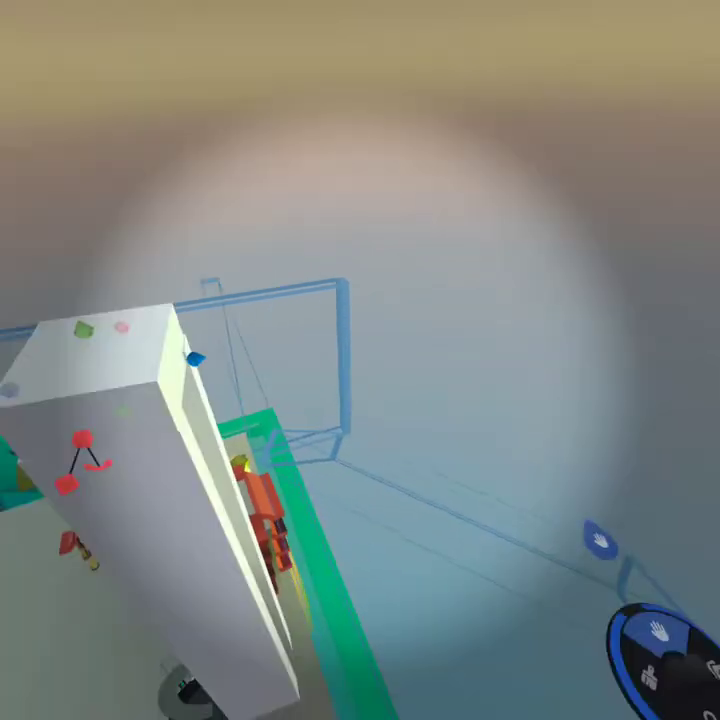
Step: Duplicate a tall wall panel beside the elevator and position the copy along the shaft
middle_click_drag(437, 403, 307, 430)
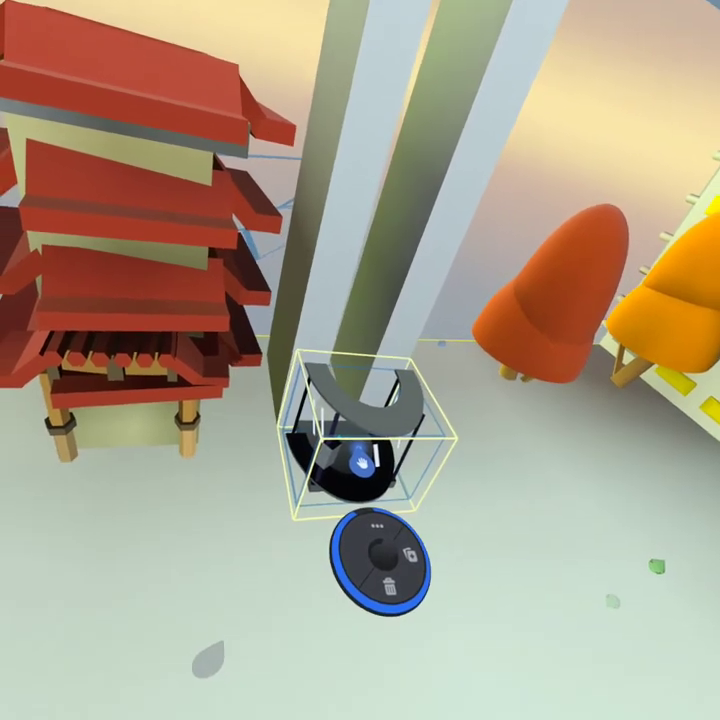
left_click(361, 462)
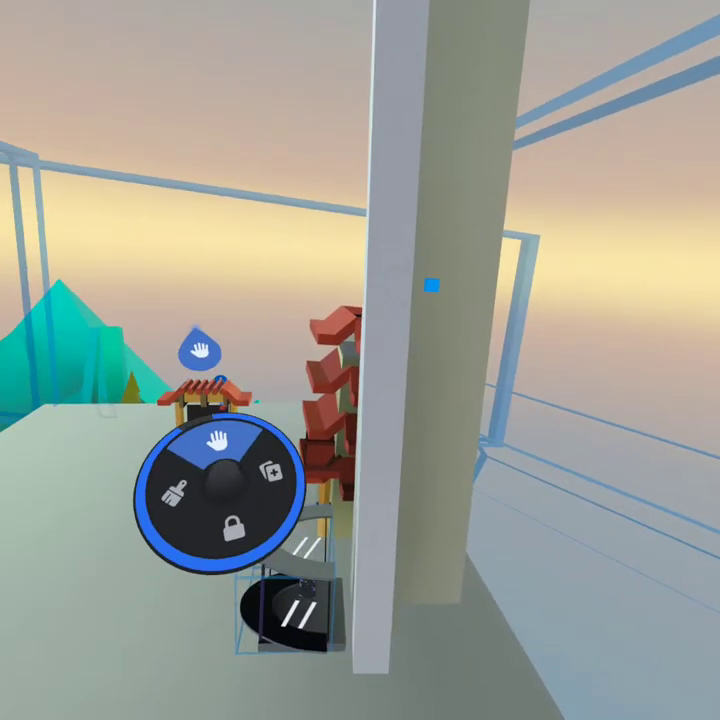
left_click(296, 477)
left_click_drag(331, 420, 366, 224)
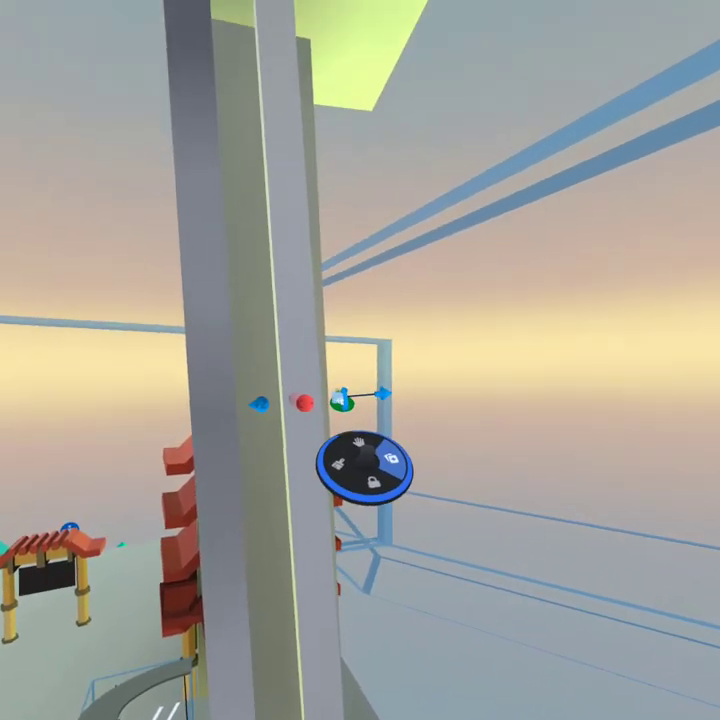
left_click_drag(343, 395, 378, 434)
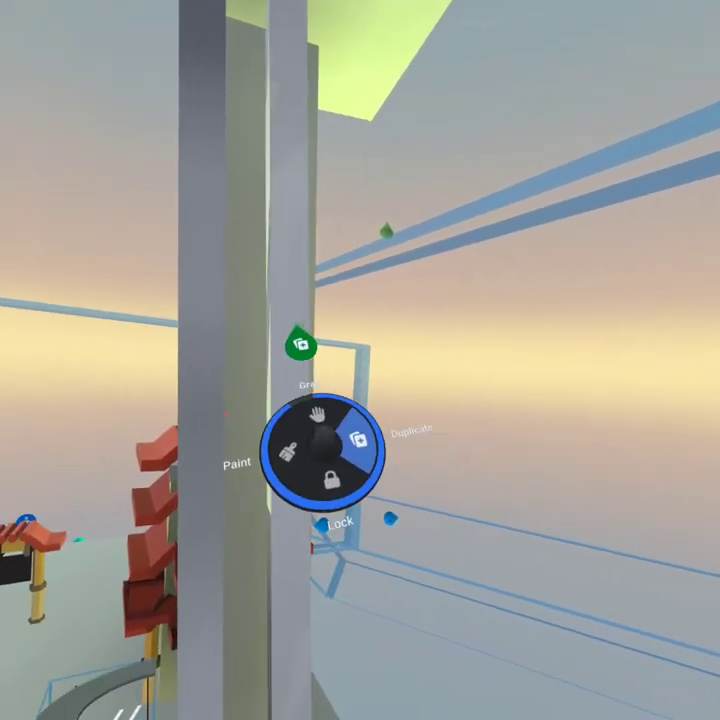
left_click_drag(300, 343, 337, 434)
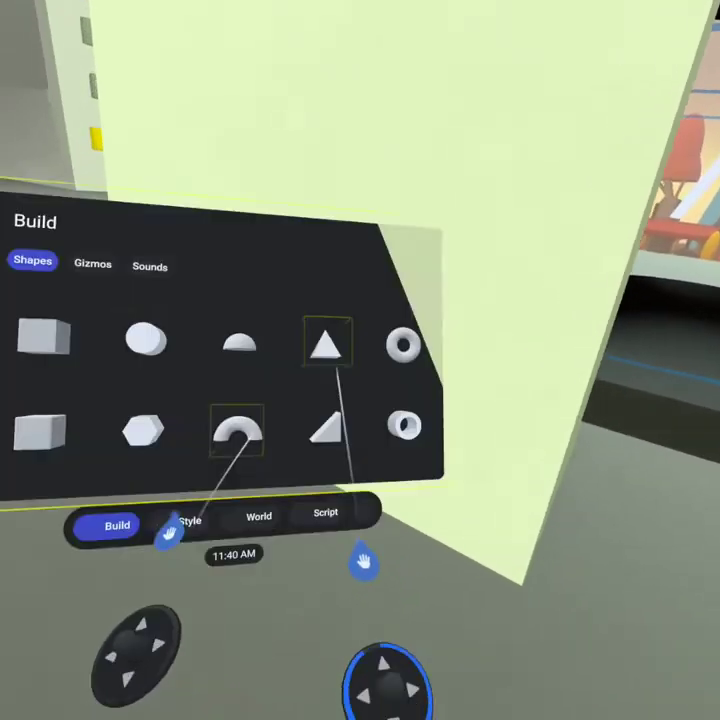
Step: Place a small triangular shape on the light green wall beside the elevator as the call button
scroll(405, 385, "down", 1)
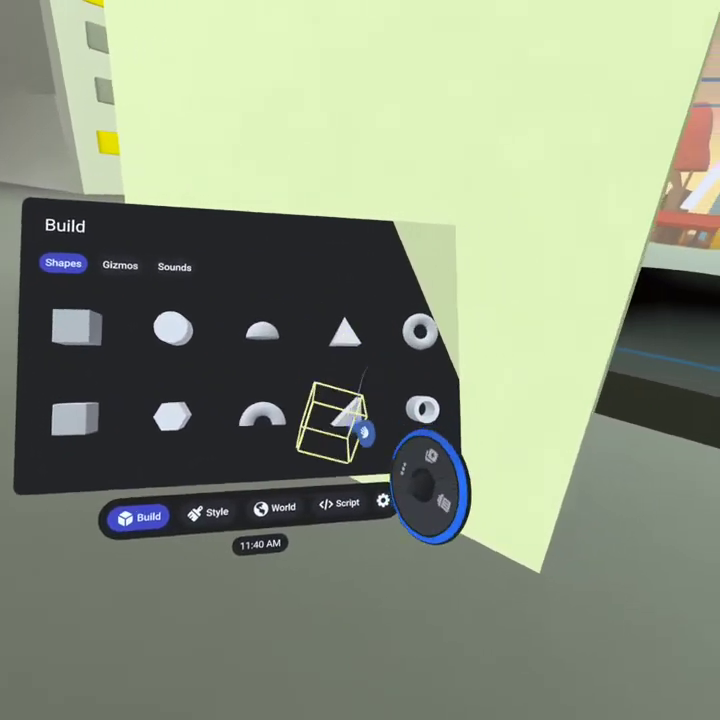
left_click(425, 420)
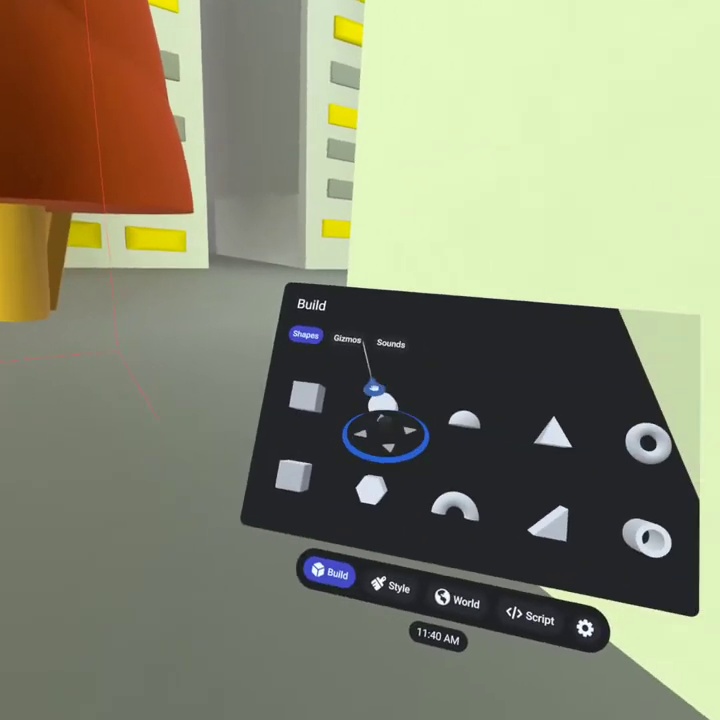
Step: Add a Spawn Point gizmo in front of the light green wall and move it aside from the triangle
left_click(350, 343)
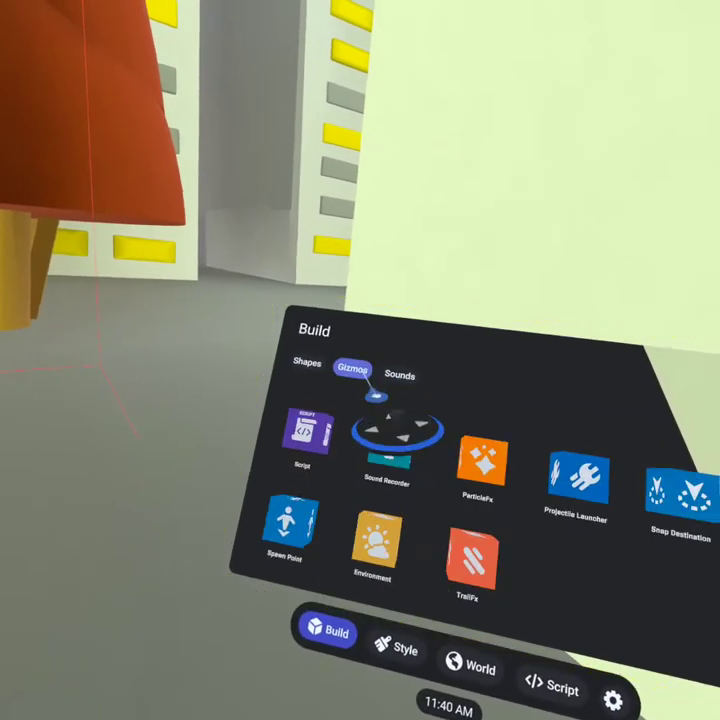
left_click_drag(283, 476, 222, 402)
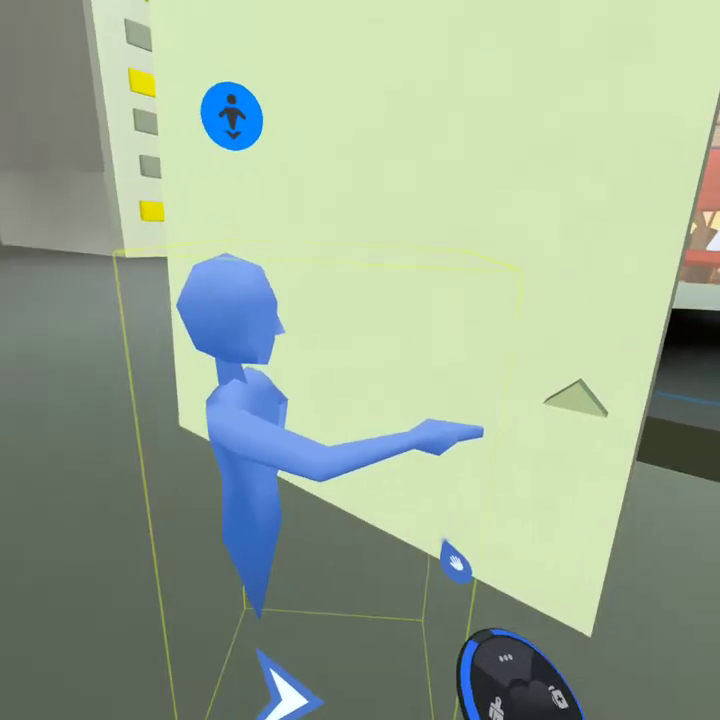
key("Menu")
key("Menu")
left_click_drag(345, 455, 2, 400)
Step: Paint the triangle on the wall green from the Bold Discovery Palette with the Solid material
key("Menu")
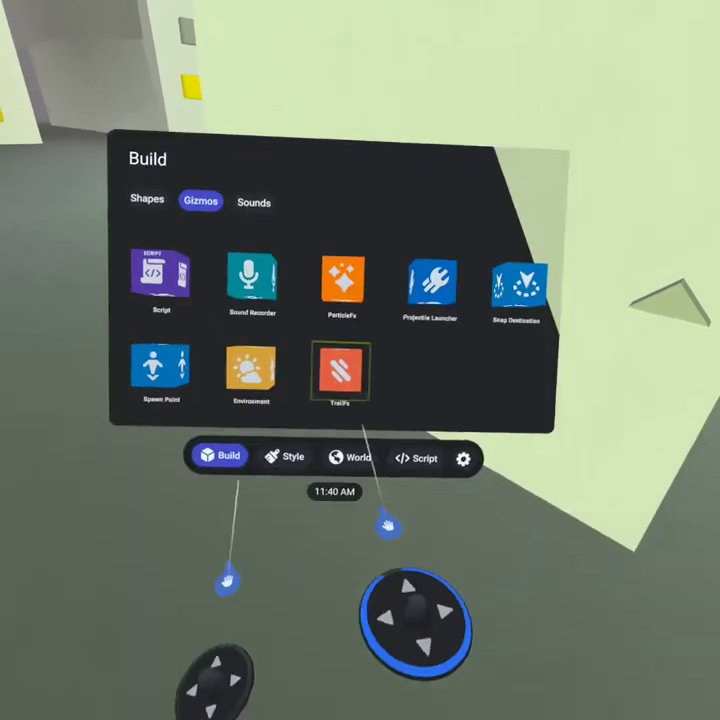
left_click(284, 459)
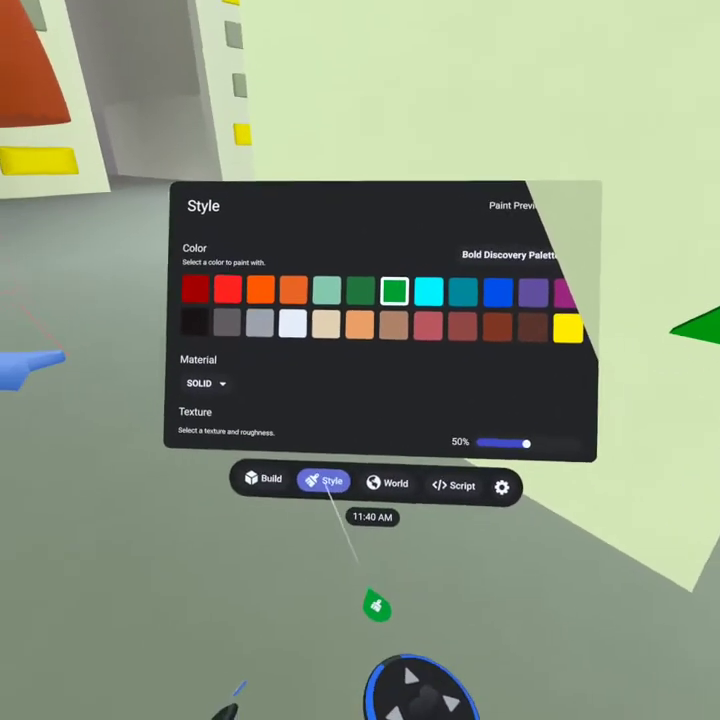
key("Menu")
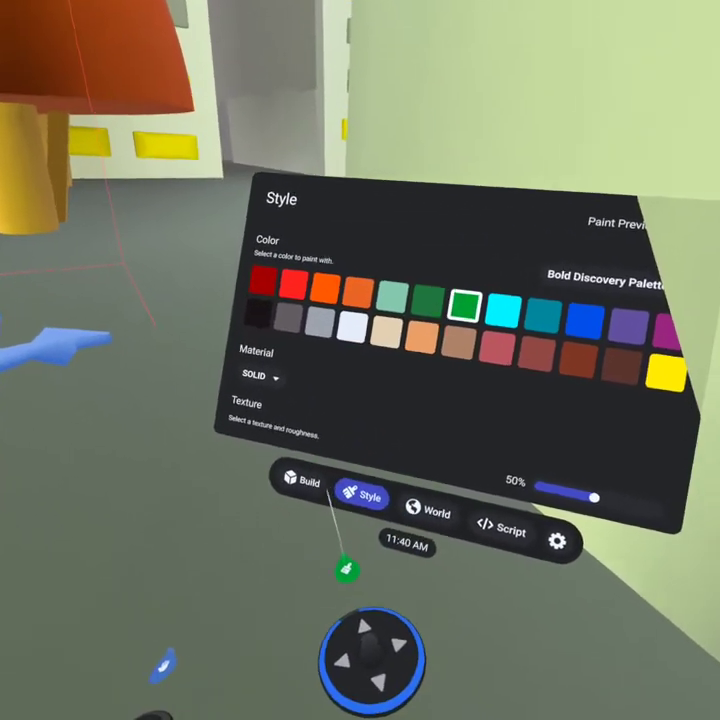
Step: Place a Trigger gizmo around the green triangle on the wall and a Script gizmo beside it
left_click(305, 482)
left_click(350, 322)
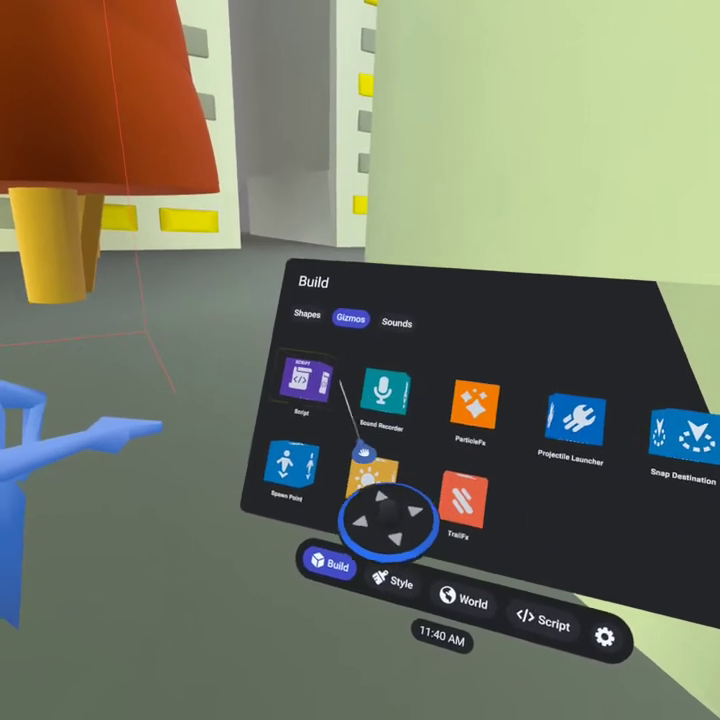
scroll(368, 452, "up", 2)
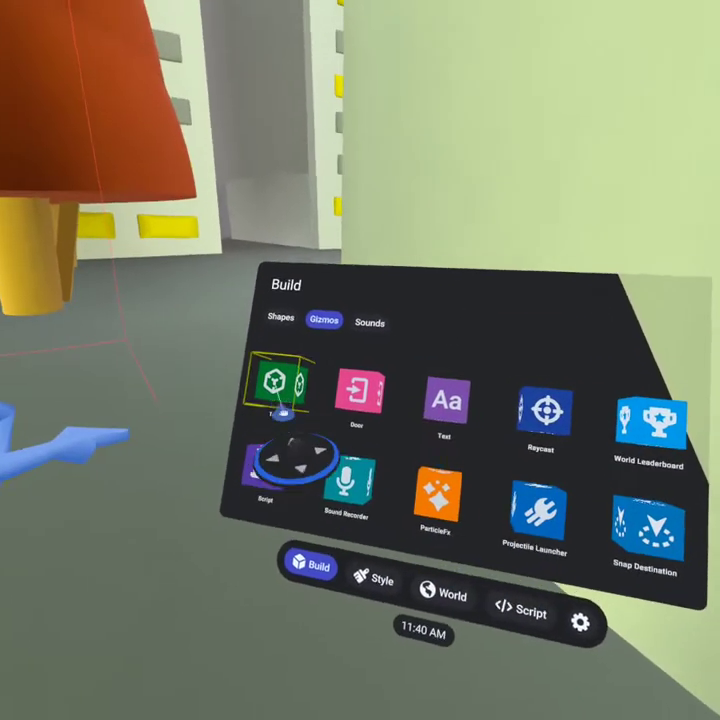
left_click_drag(283, 411, 378, 463)
left_click_drag(333, 476, 358, 391)
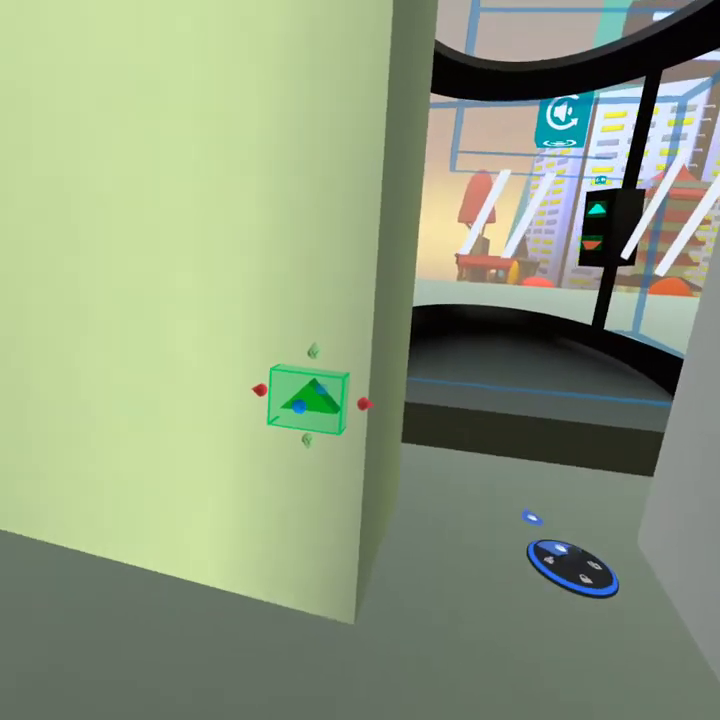
left_click(328, 651)
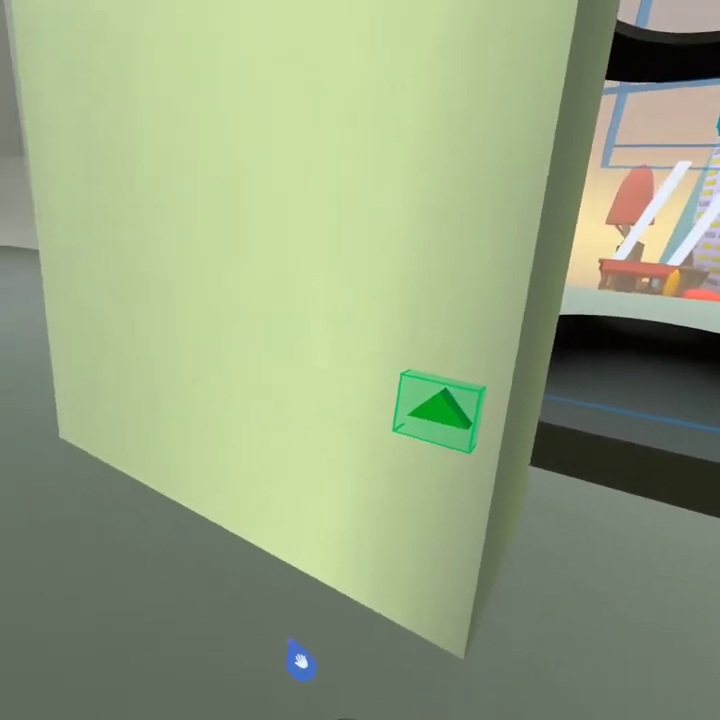
key("Menu")
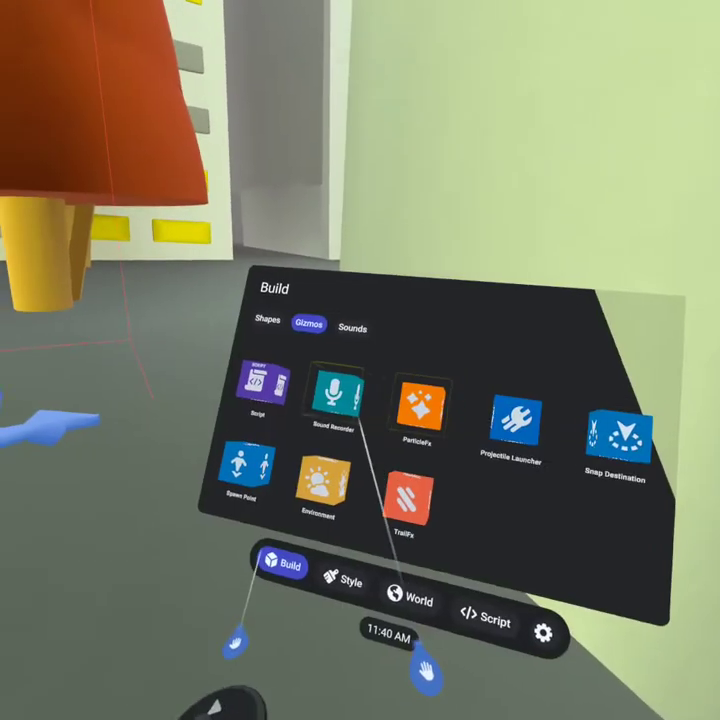
left_click_drag(316, 410, 349, 470)
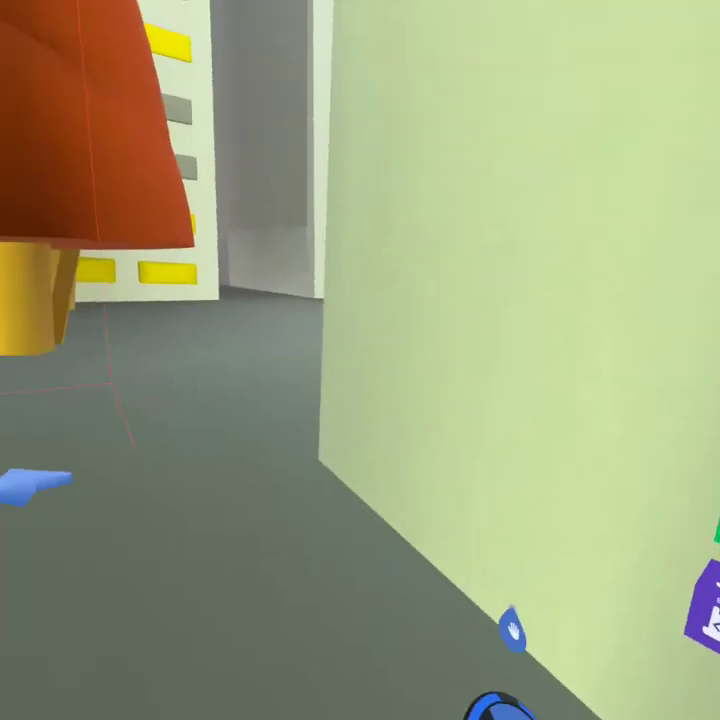
Step: Search the sound effects for "button" and place the Button Appear sound next to the trigger
key("m")
left_click(363, 352)
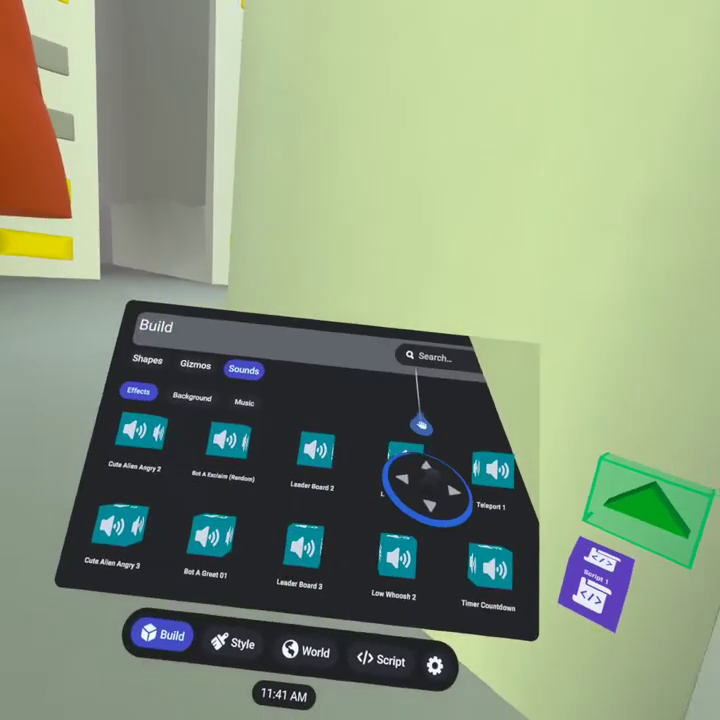
left_click(420, 360)
type("but")
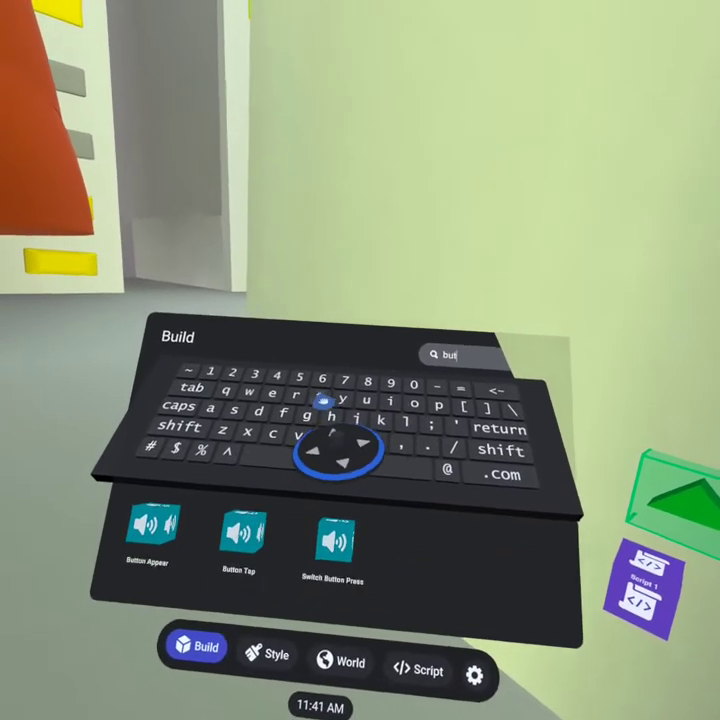
type("ton")
key("Return")
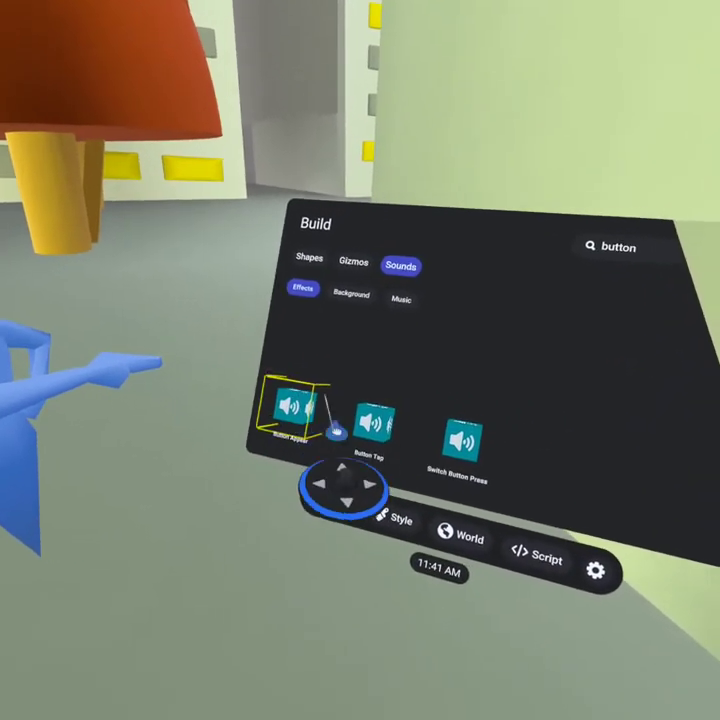
left_click_drag(303, 422, 315, 448)
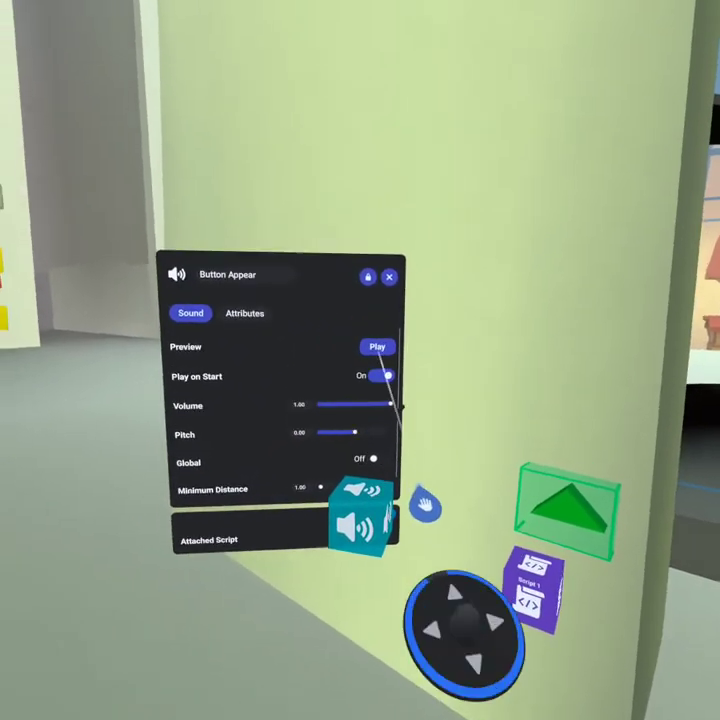
left_click(389, 276)
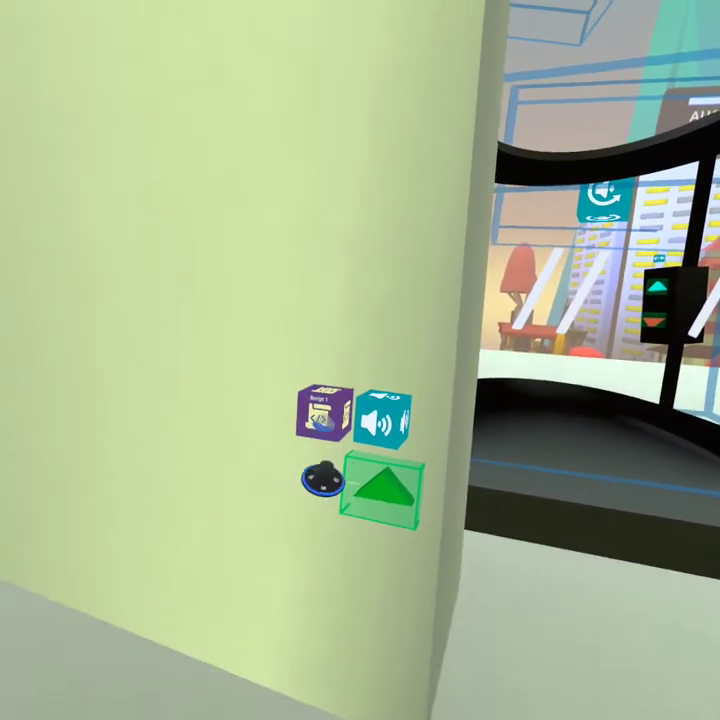
Step: Open Script 1 for editing away from the wall and move the spawn point out of its way
left_click(324, 420)
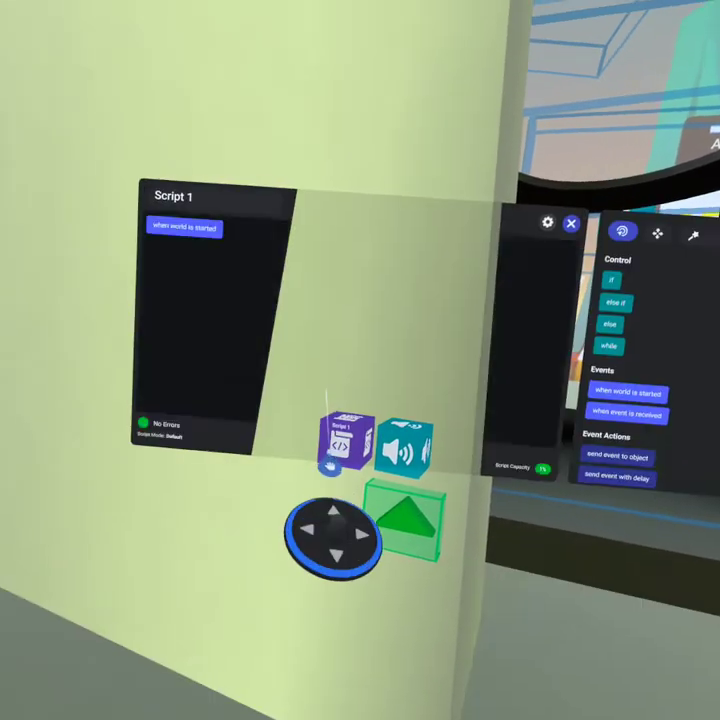
left_click(285, 309)
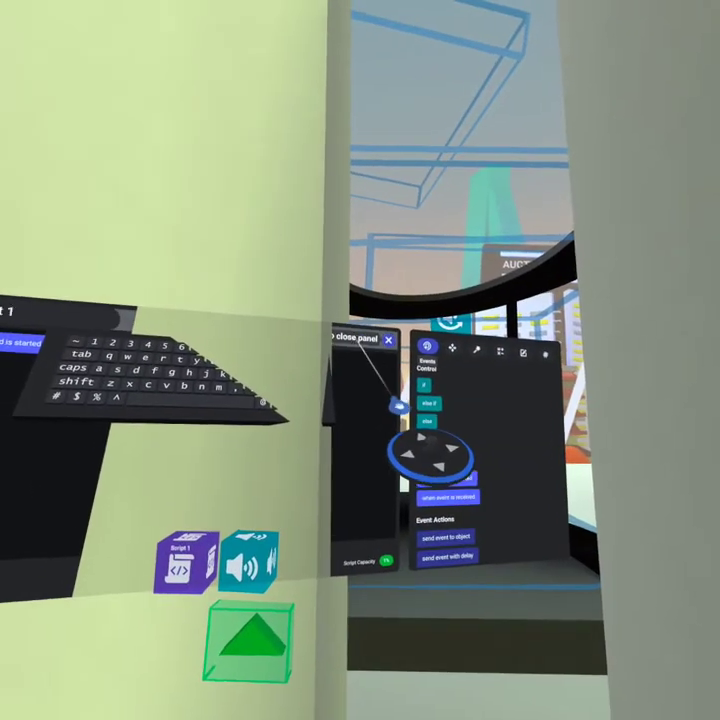
left_click(363, 334)
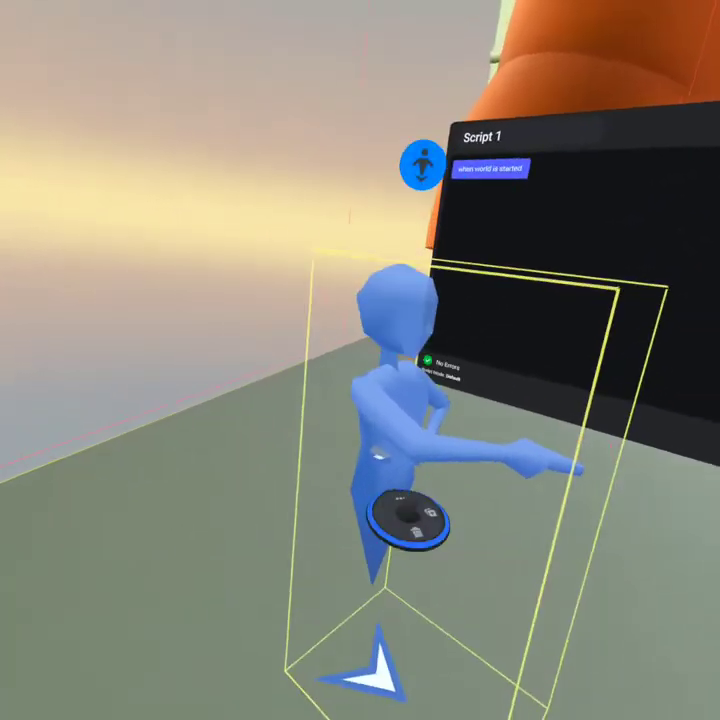
left_click_drag(405, 455, 2, 560)
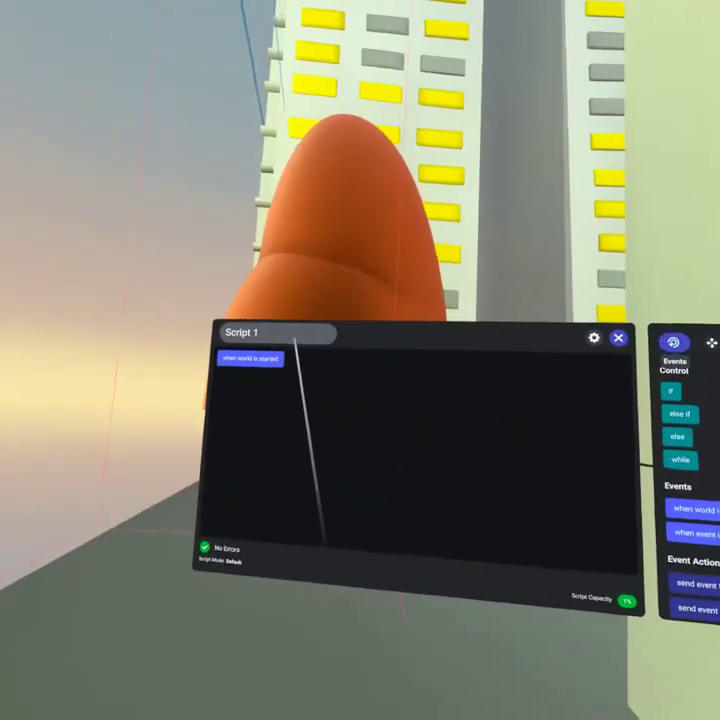
Step: Rename the script as "call from gf"
key("BackSpace")
key("BackSpace")
key("BackSpace")
key("BackSpace")
key("BackSpace")
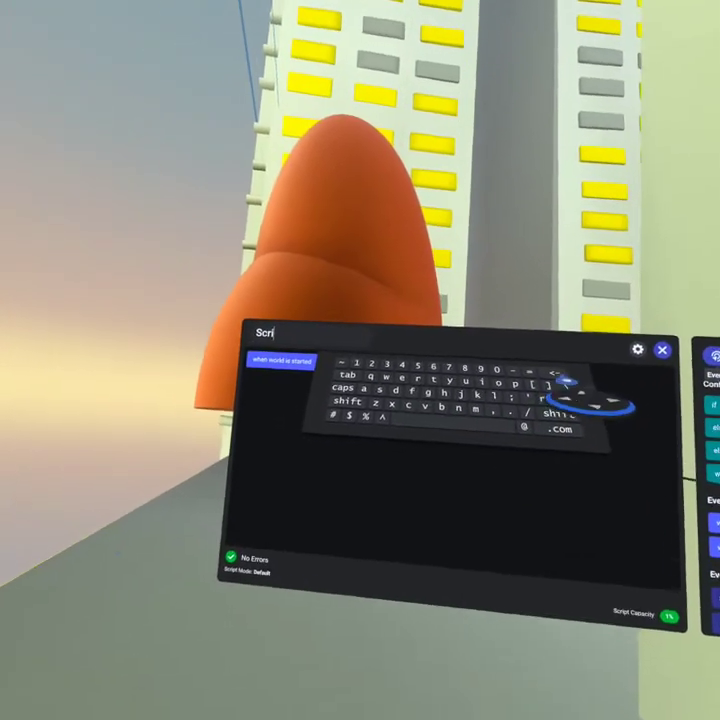
key("BackSpace")
key("BackSpace")
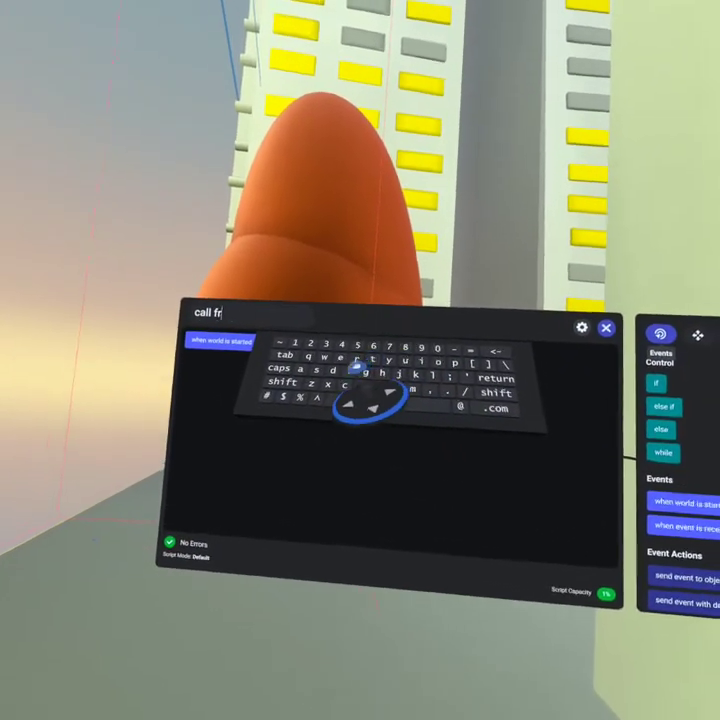
type("m gf")
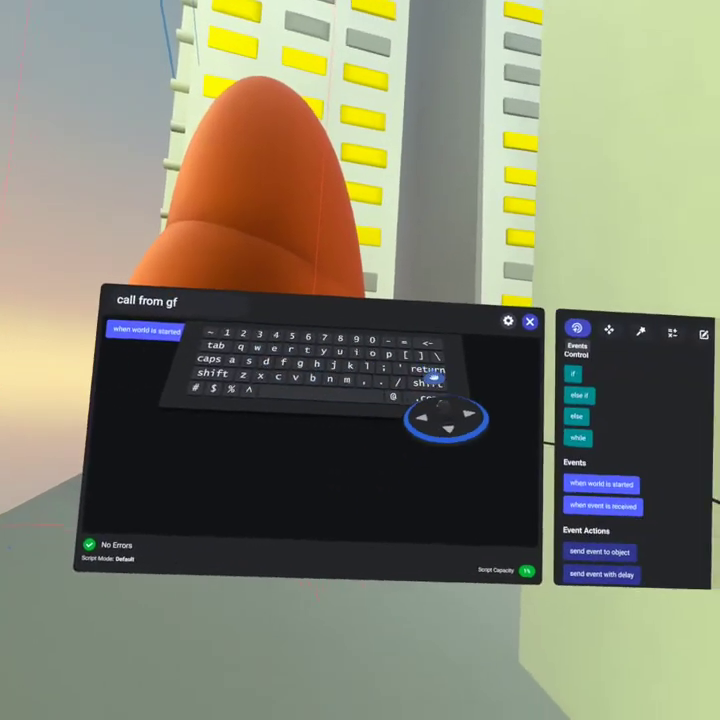
left_click(430, 373)
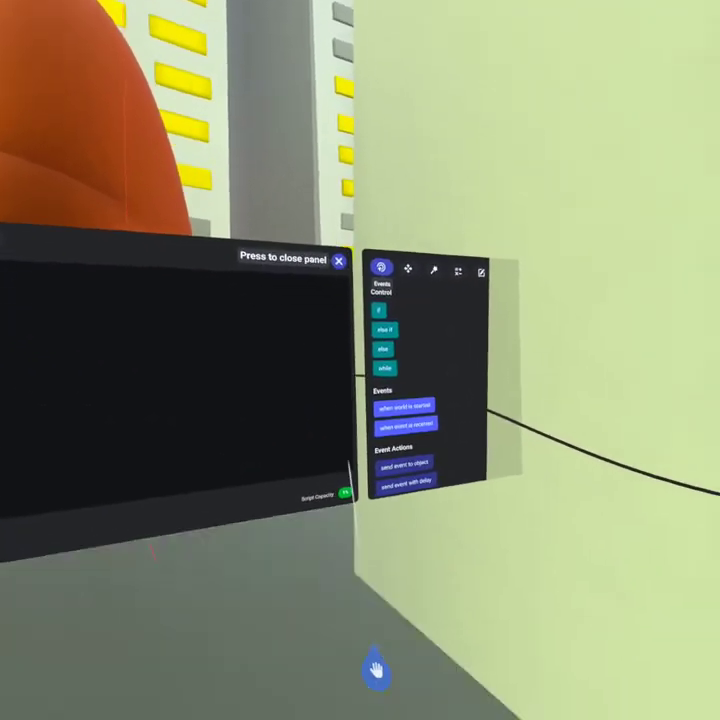
Step: Add a trigger event block to the "call from gf" script
scroll(372, 432, "down", 5)
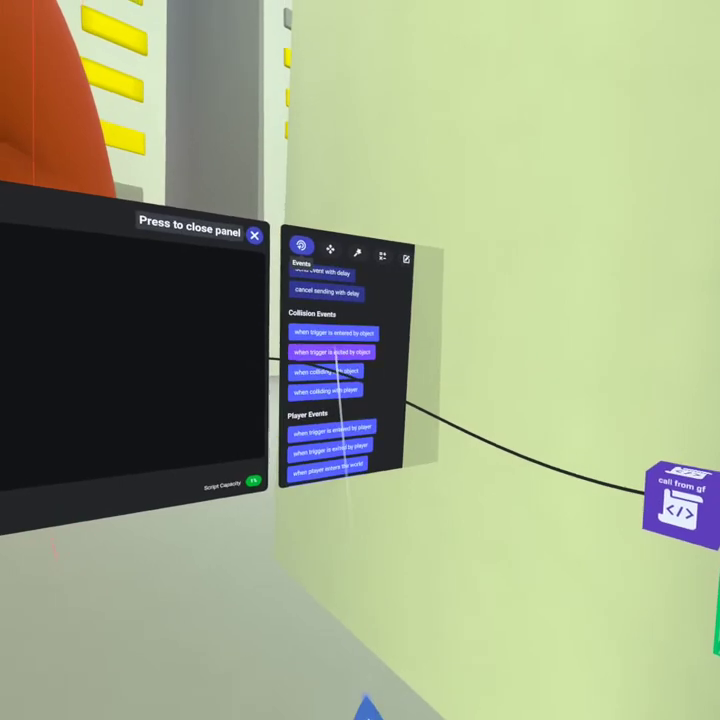
left_click_drag(357, 402, 358, 343)
key("Delete")
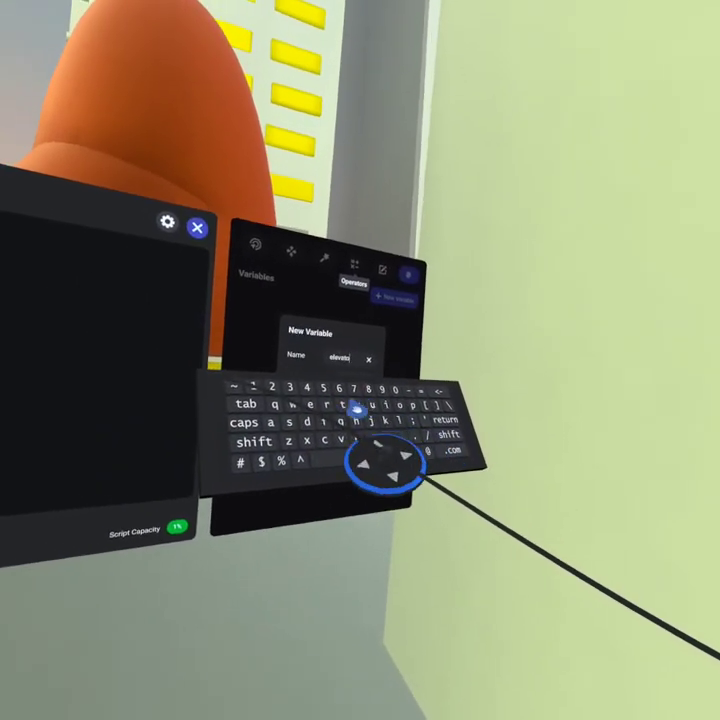
Step: Create a script variable named "elevator" of type Object
type("r")
key("Return")
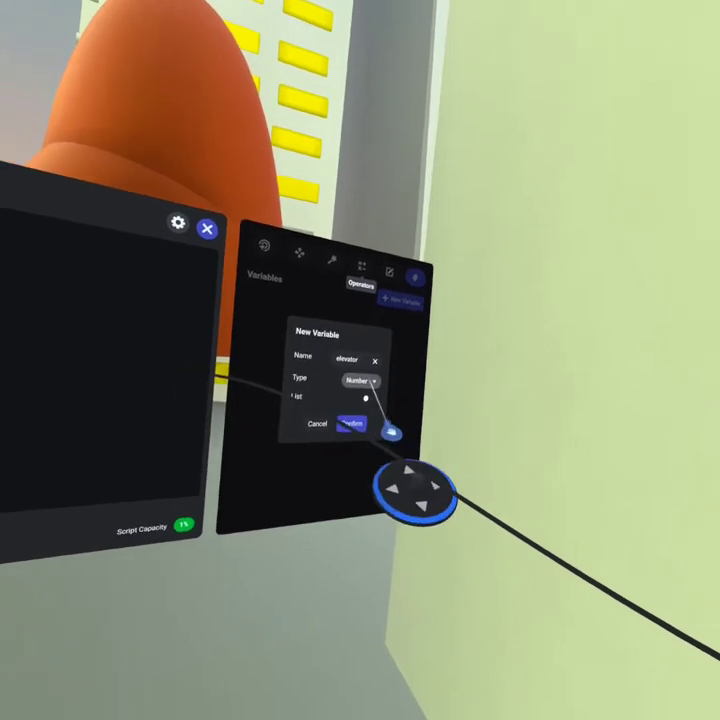
left_click(356, 428)
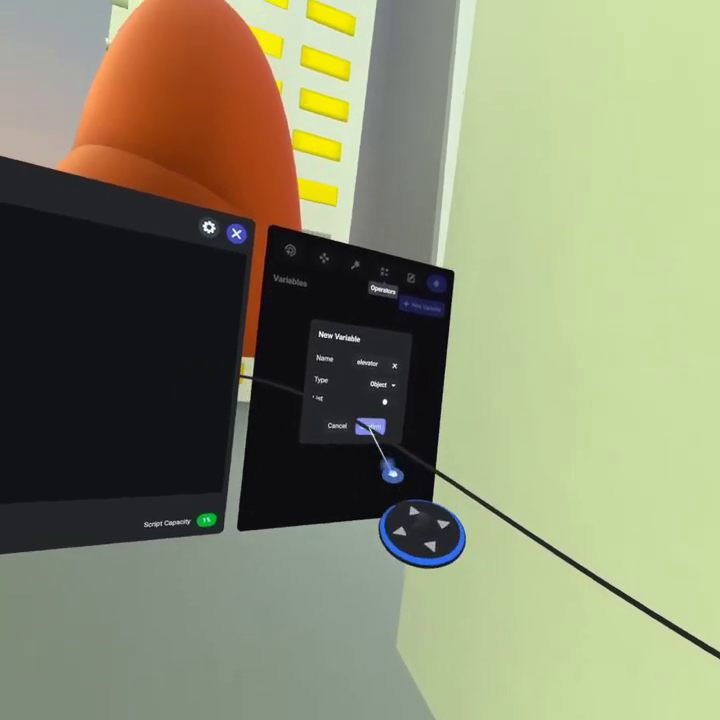
left_click(362, 419)
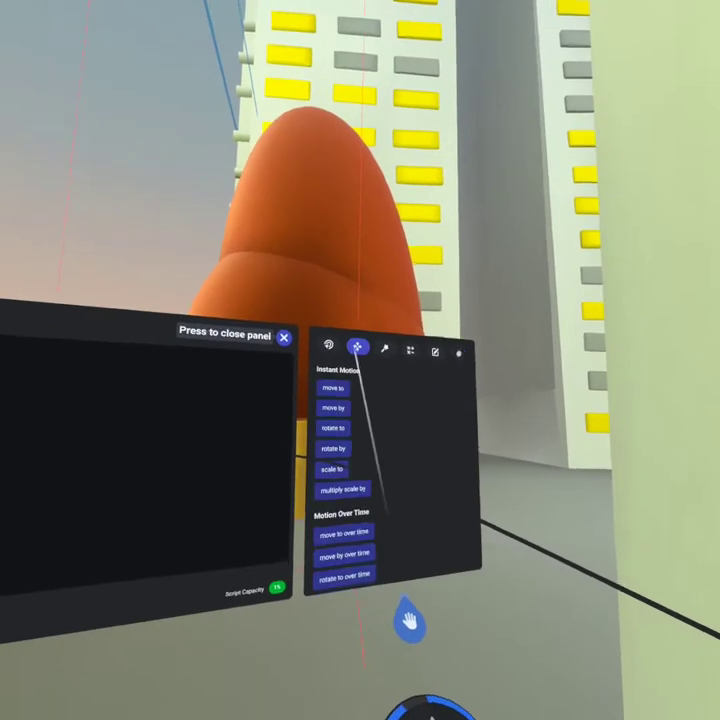
Step: Add an instant "move to" block to the script and insert the elevator variable as the object it moves
left_click(360, 309)
scroll(347, 356, "down", 1)
scroll(340, 384, "down", 1)
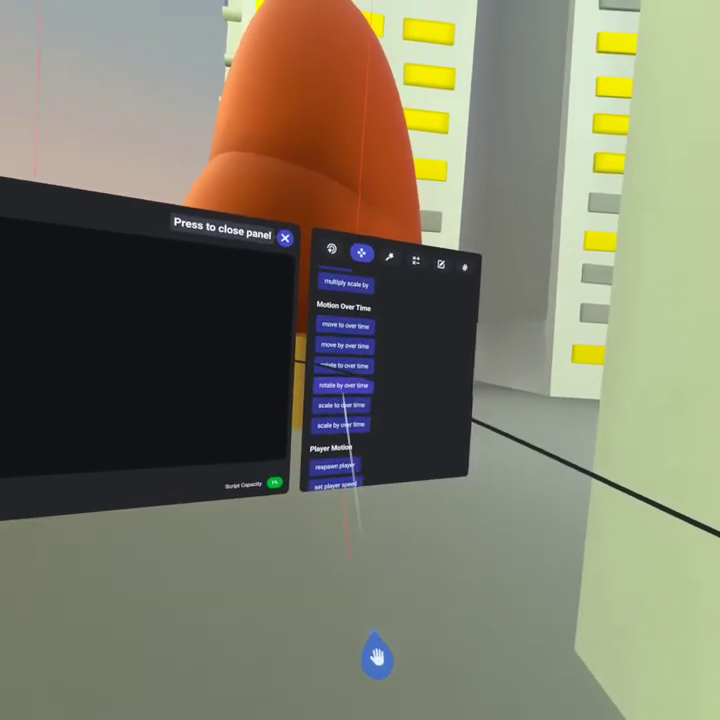
scroll(343, 388, "up", 2)
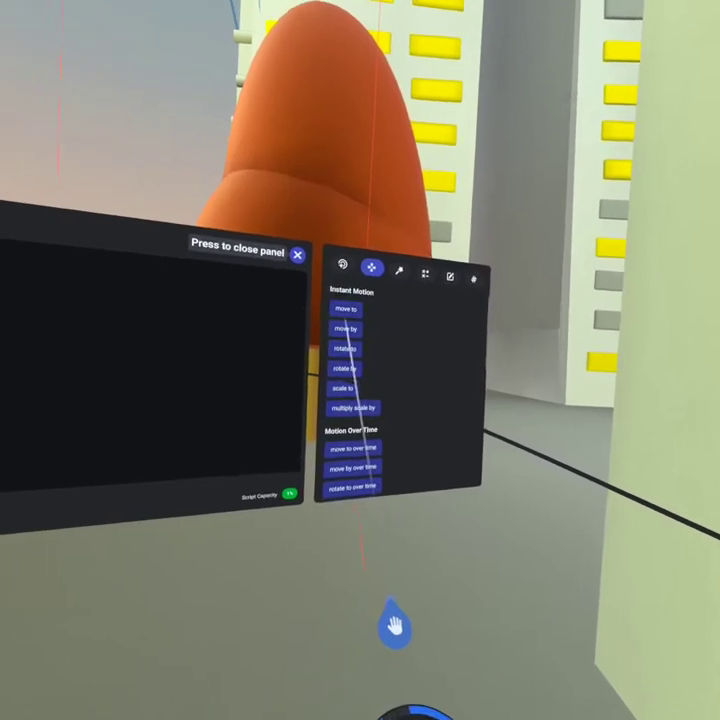
left_click(347, 312)
left_click_drag(345, 370, 298, 372)
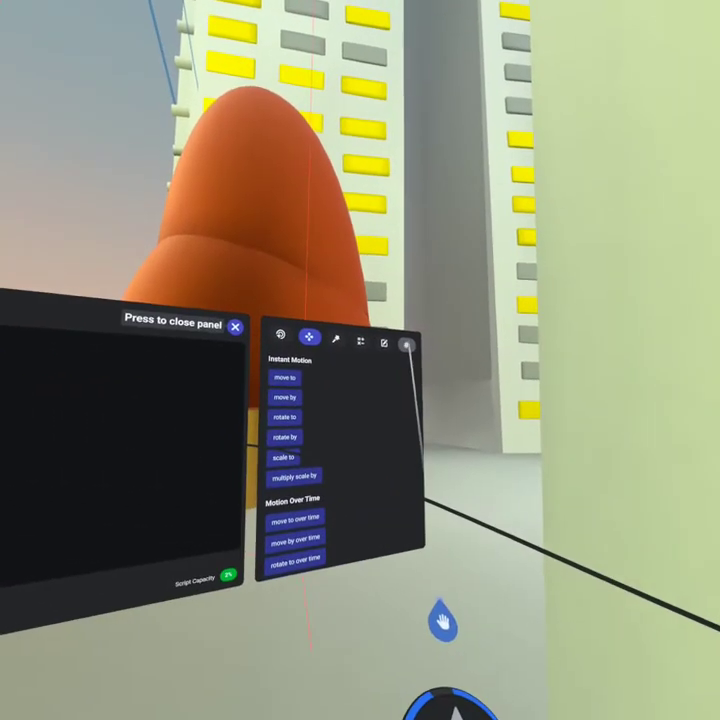
left_click(409, 341)
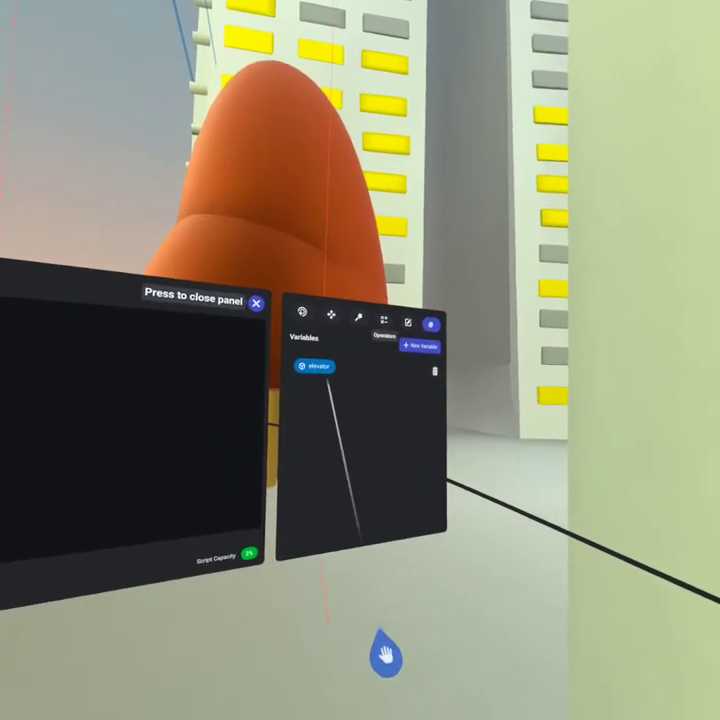
left_click_drag(339, 367, 306, 383)
key("Delete")
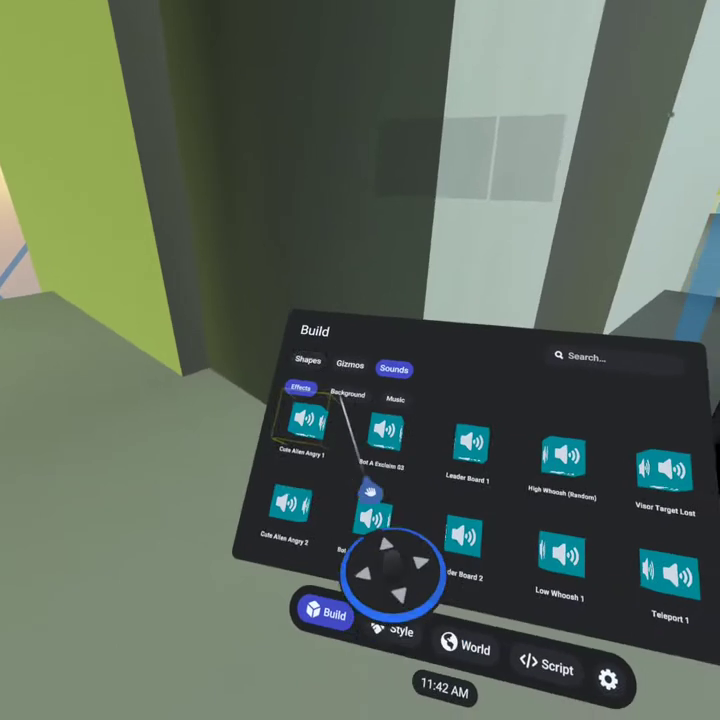
Step: Place a cube by the elevator, stretch it into a wide, low block and position it inside the elevator
left_click(308, 359)
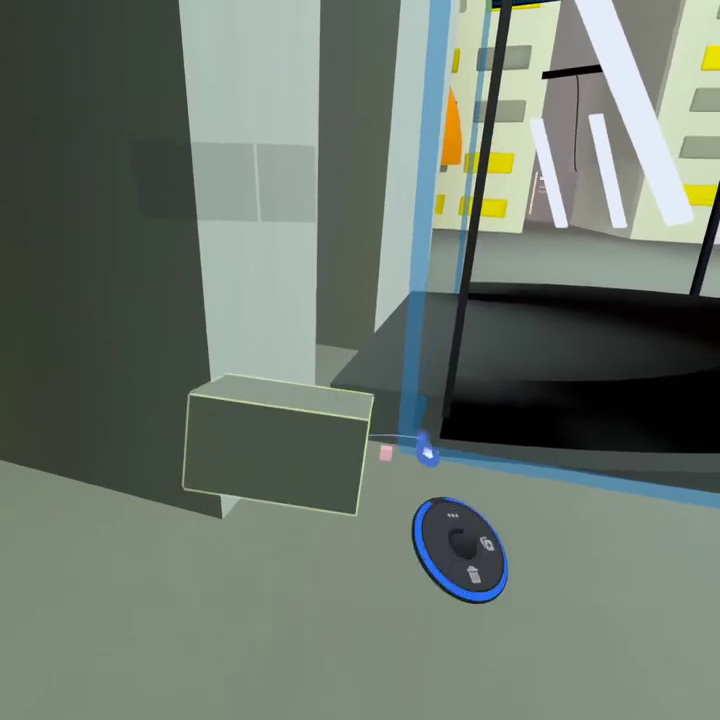
left_click_drag(386, 453, 541, 449)
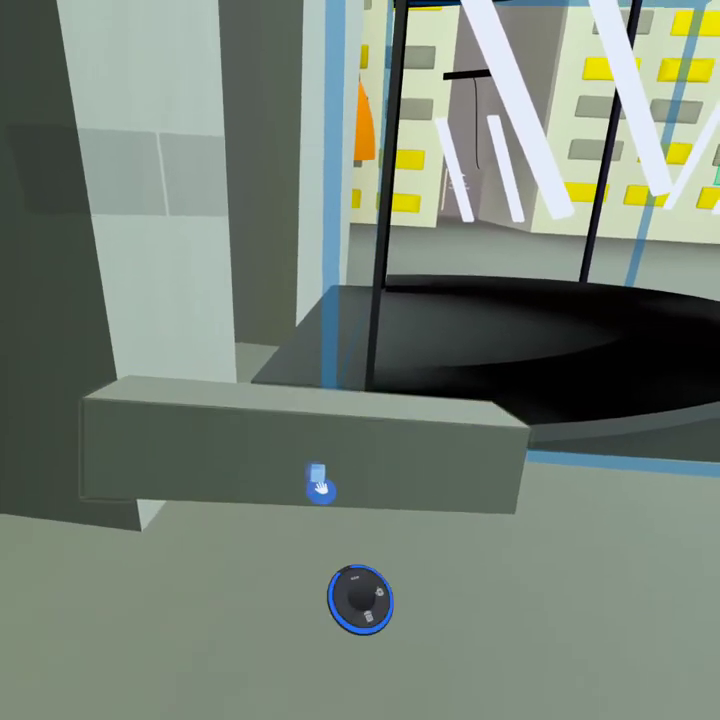
left_click_drag(321, 482, 217, 715)
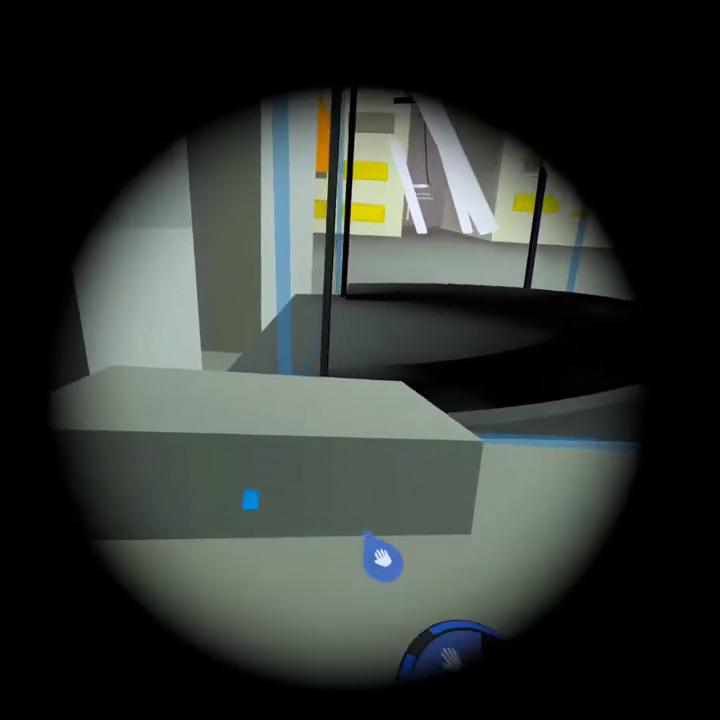
left_click_drag(382, 558, 270, 532)
left_click_drag(347, 468, 598, 405)
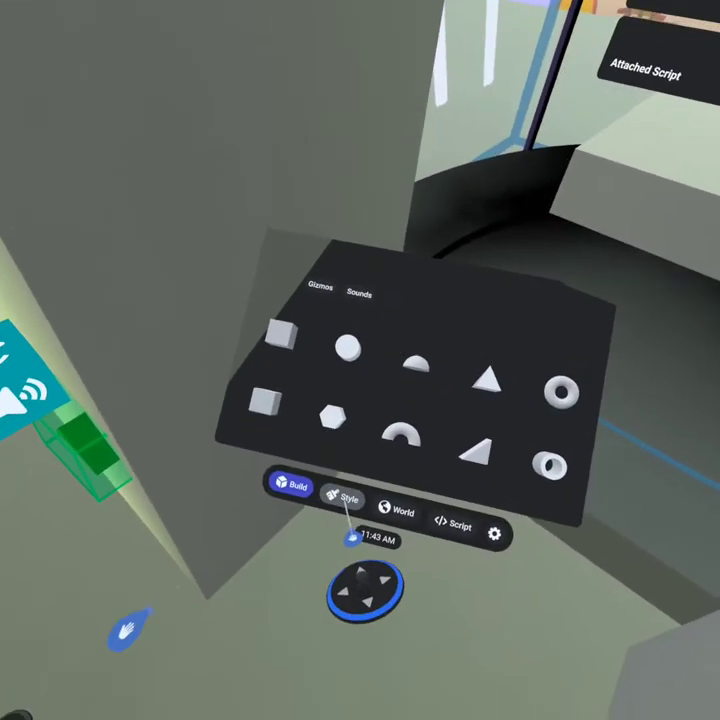
Step: Paint the cube inside the elevator purple using the Bold Discovery Palette
left_click(338, 499)
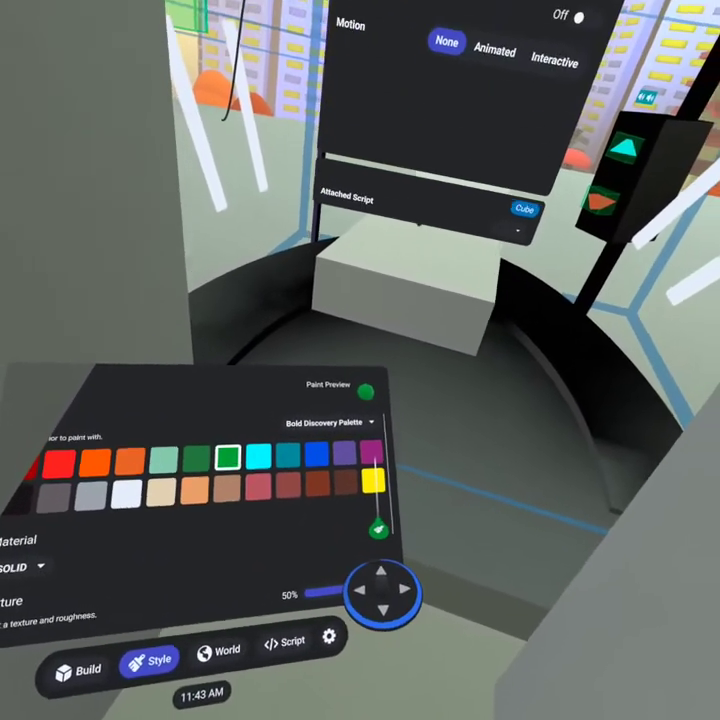
left_click(450, 409)
left_click(403, 400)
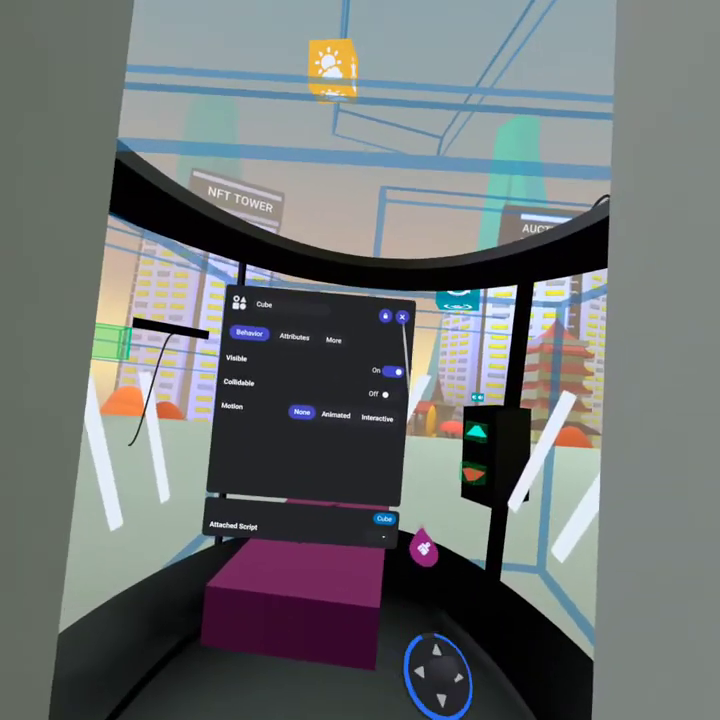
Step: Rename the purple cube as "gf marker" and close its properties
key("Escape")
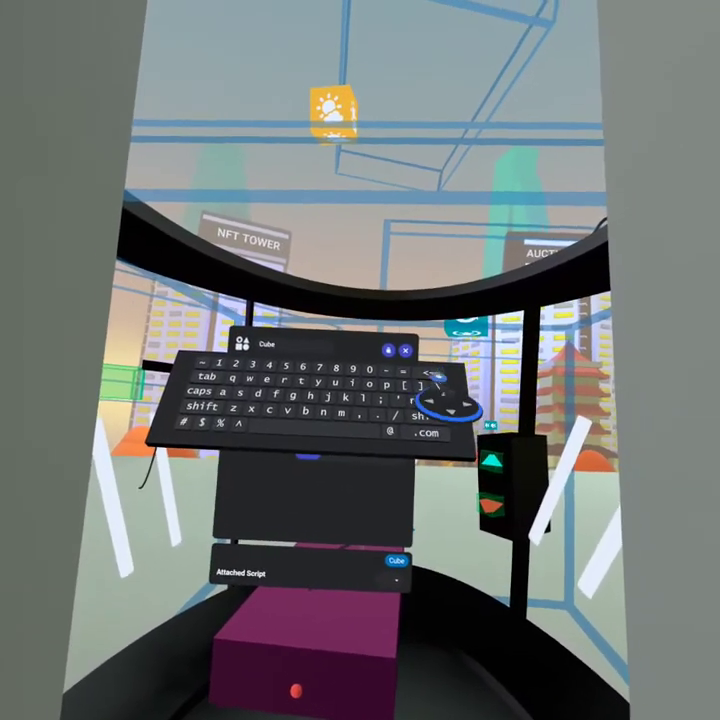
left_click(468, 356)
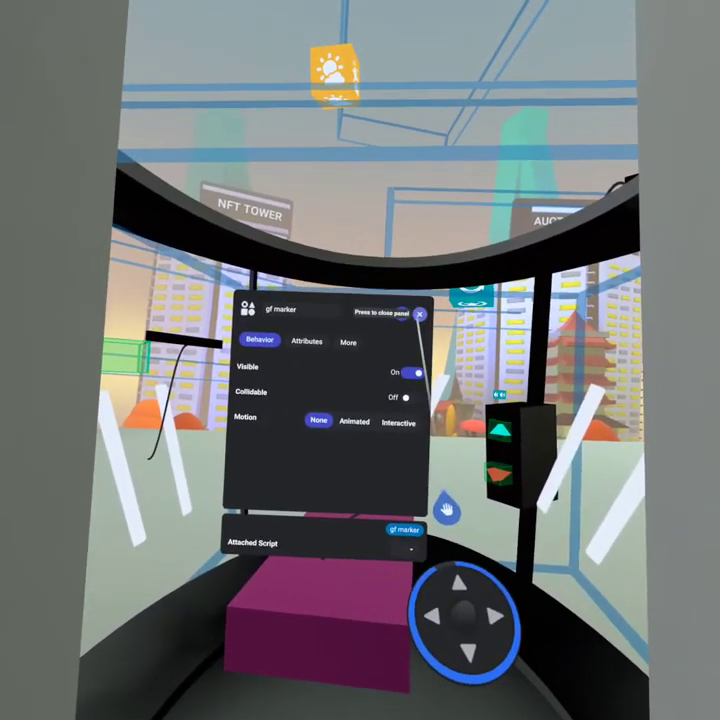
left_click(498, 282)
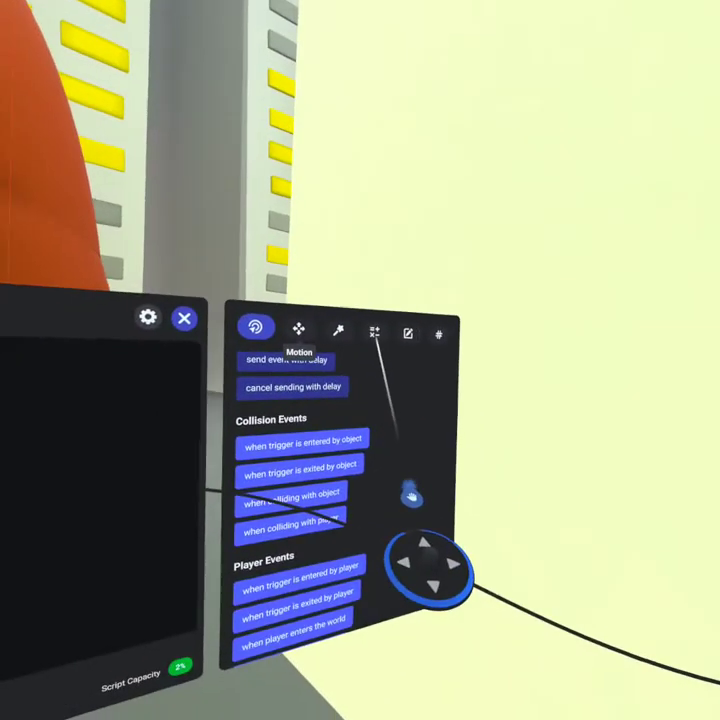
Step: Insert a "position of object" operator into the script as the destination of the "move to" block
left_click(375, 334)
scroll(330, 434, "down", 3)
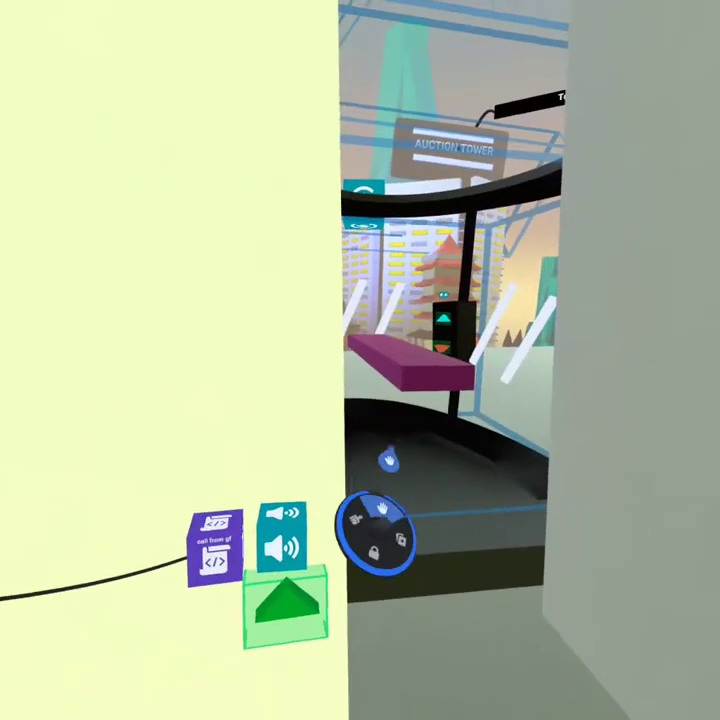
scroll(380, 380, "down", 4)
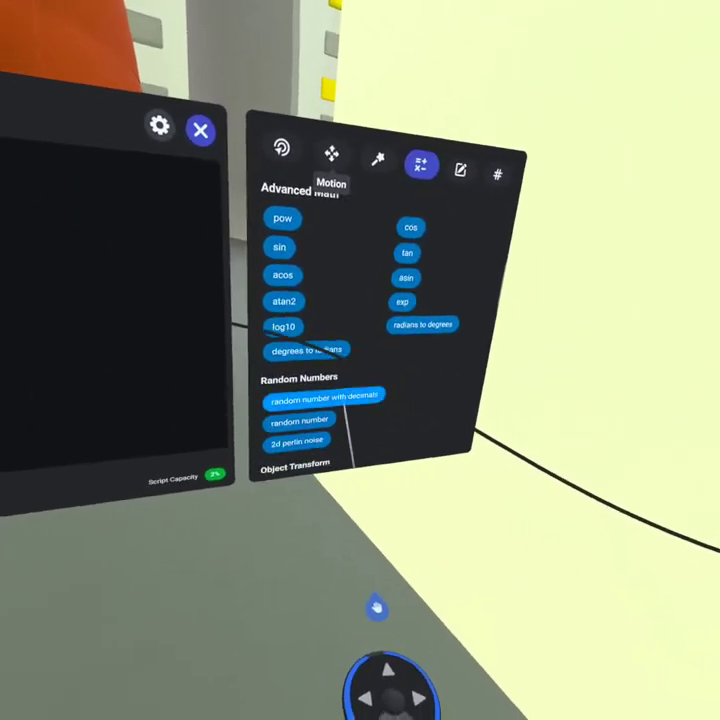
scroll(348, 420, "down", 3)
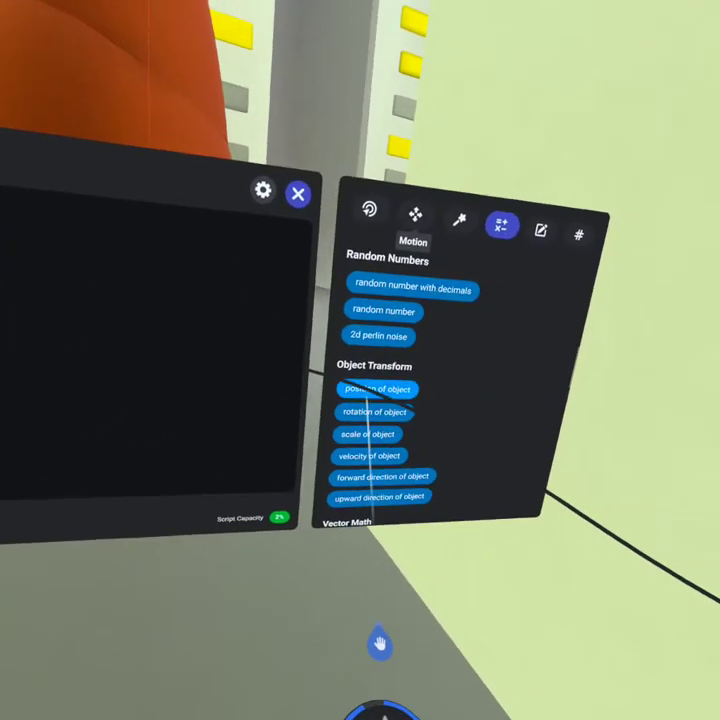
left_click(368, 391)
left_click_drag(345, 386, 343, 390)
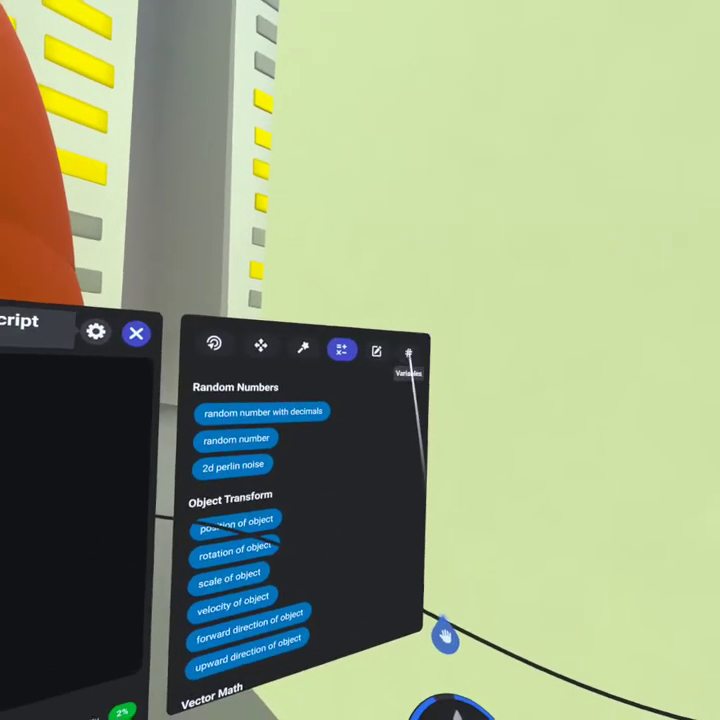
Step: Create an Object variable named "gfmarker" and insert it into the "position of object" operator
left_click(408, 352)
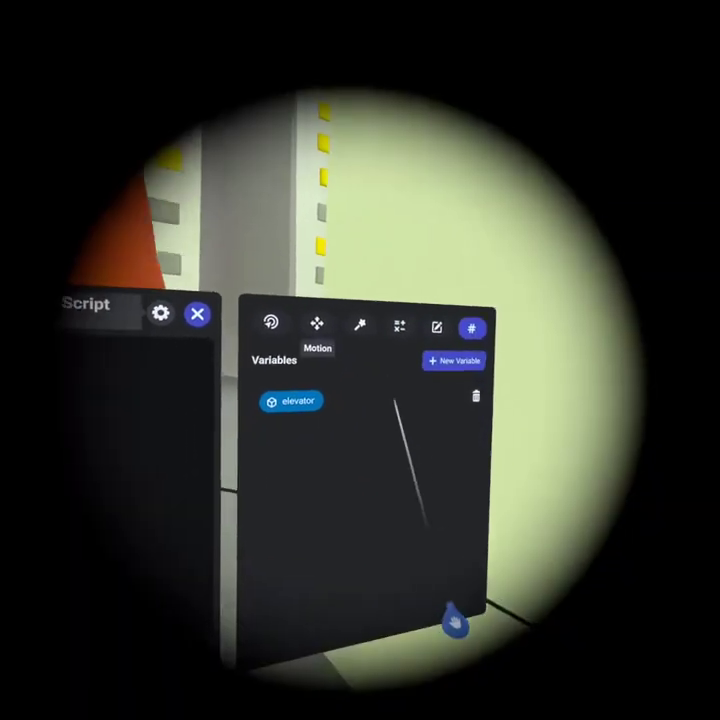
left_click(408, 370)
left_click(390, 396)
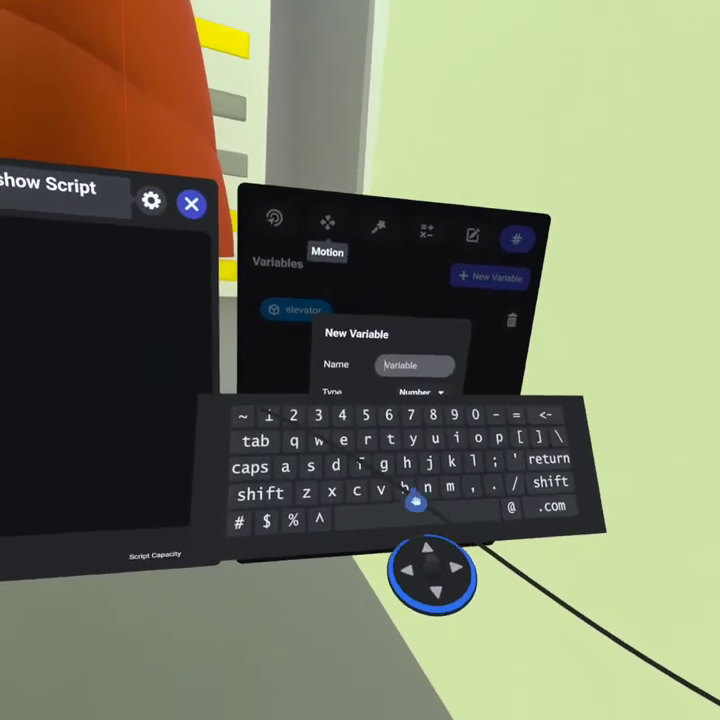
type("gf m")
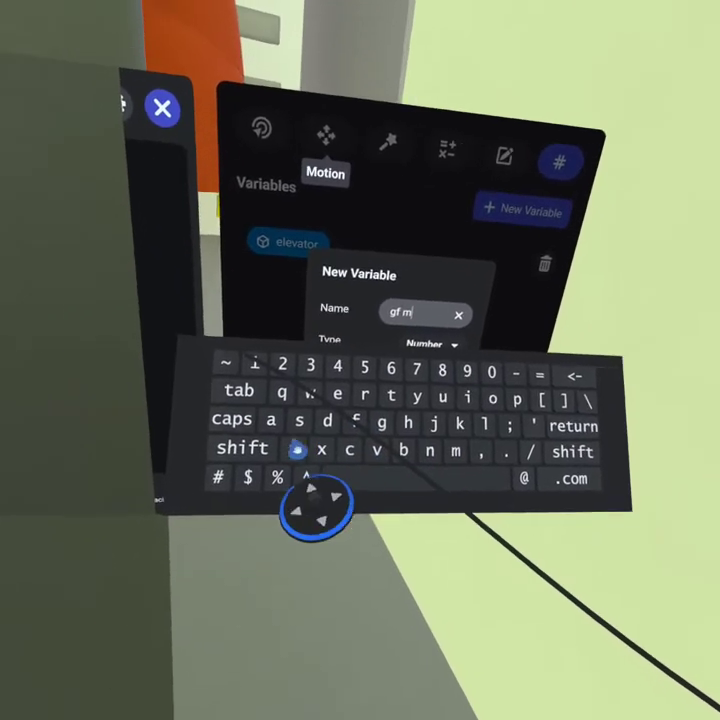
type("arker")
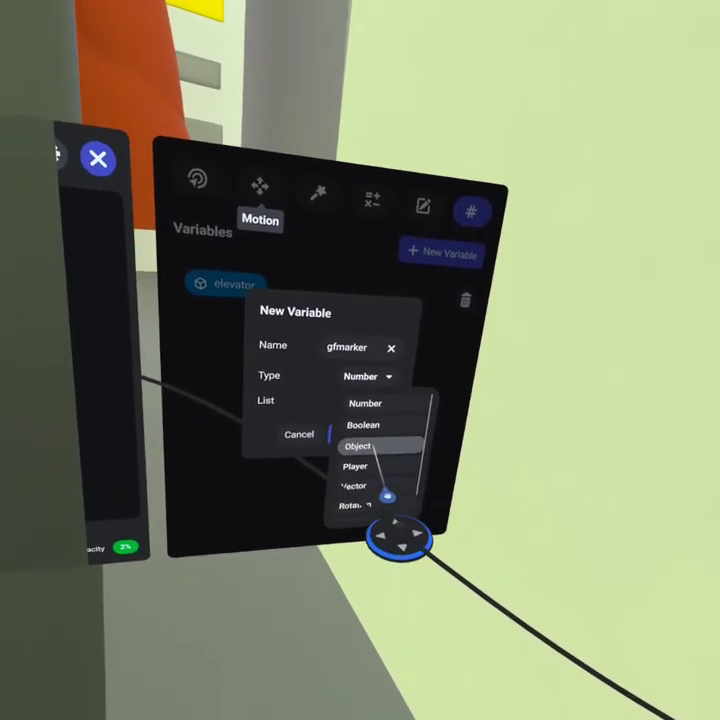
left_click(360, 453)
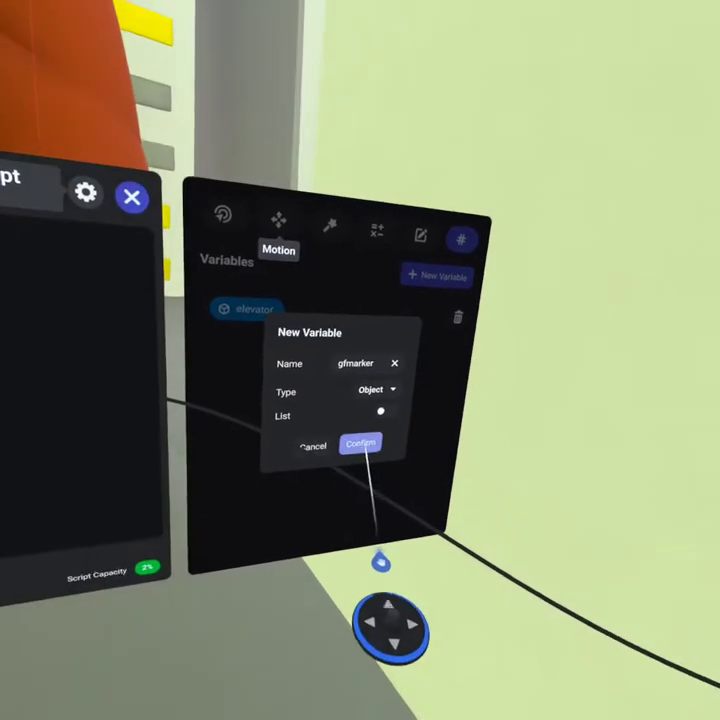
left_click(362, 442)
left_click_drag(379, 374, 322, 400)
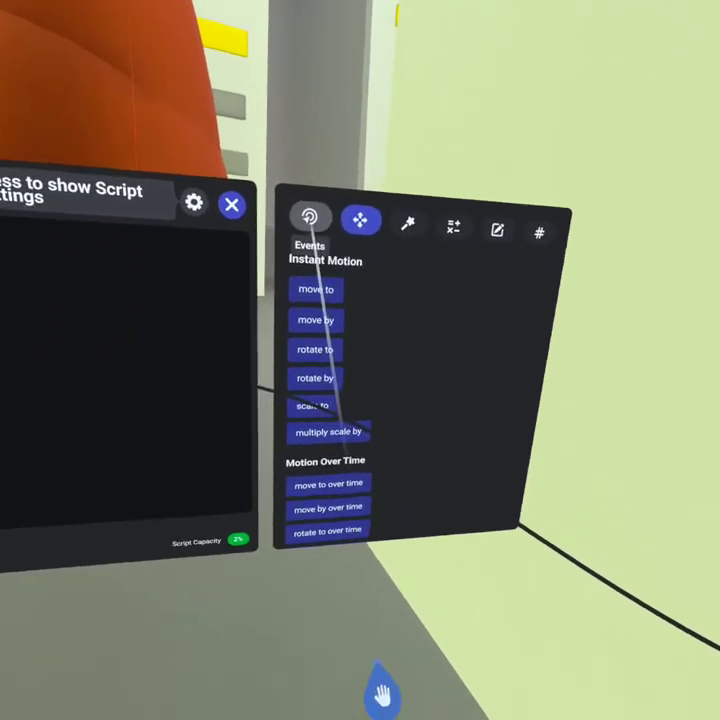
Step: Add a "play sound" block to the script
left_click(297, 325)
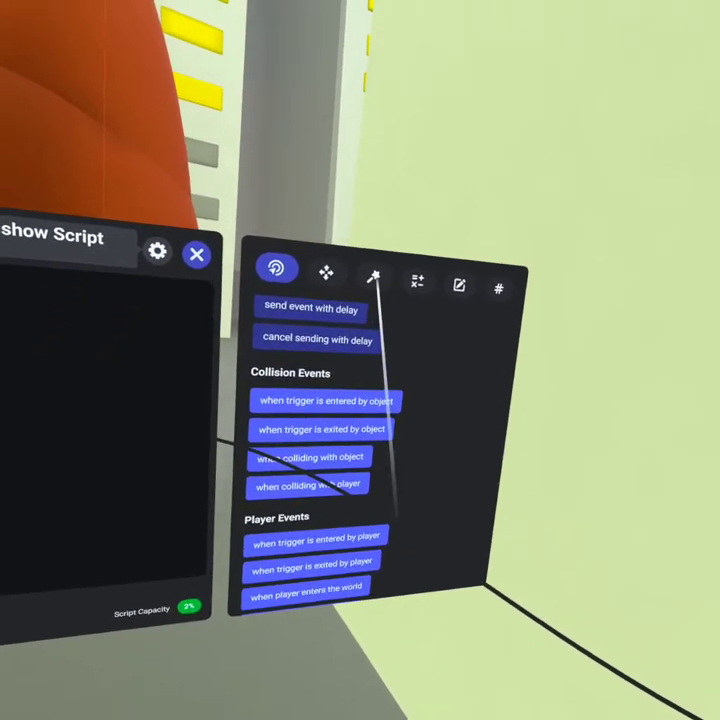
left_click(395, 234)
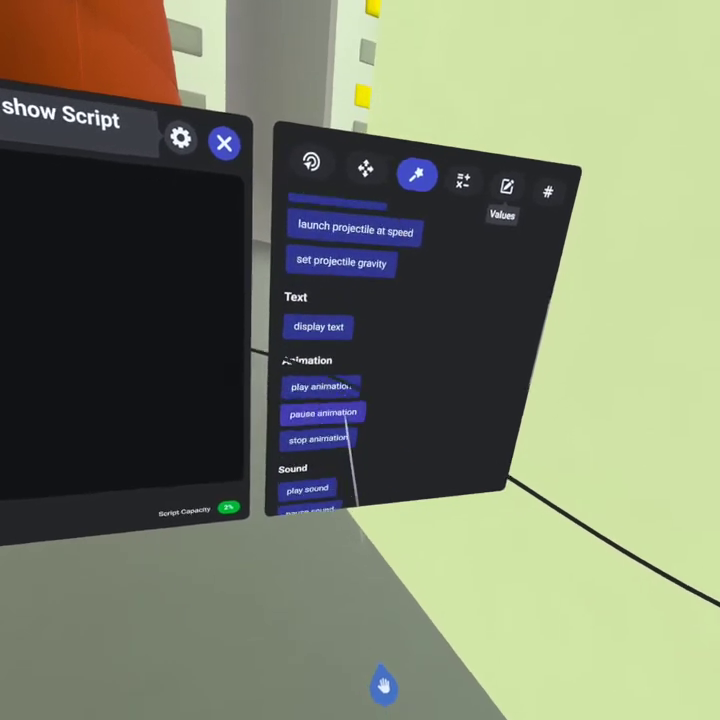
scroll(340, 405, "down", 3)
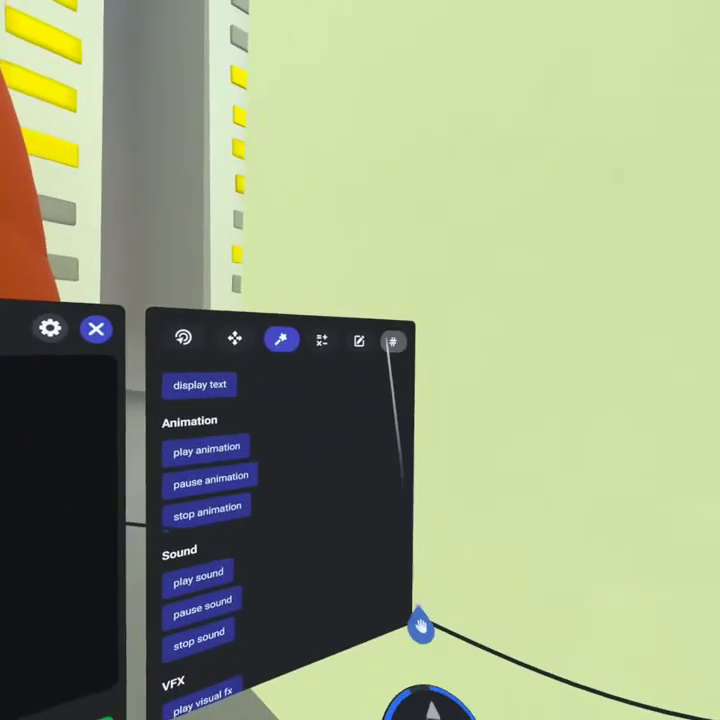
Step: Create an Object variable named "sfx" and insert it into the "play sound" block
left_click(396, 350)
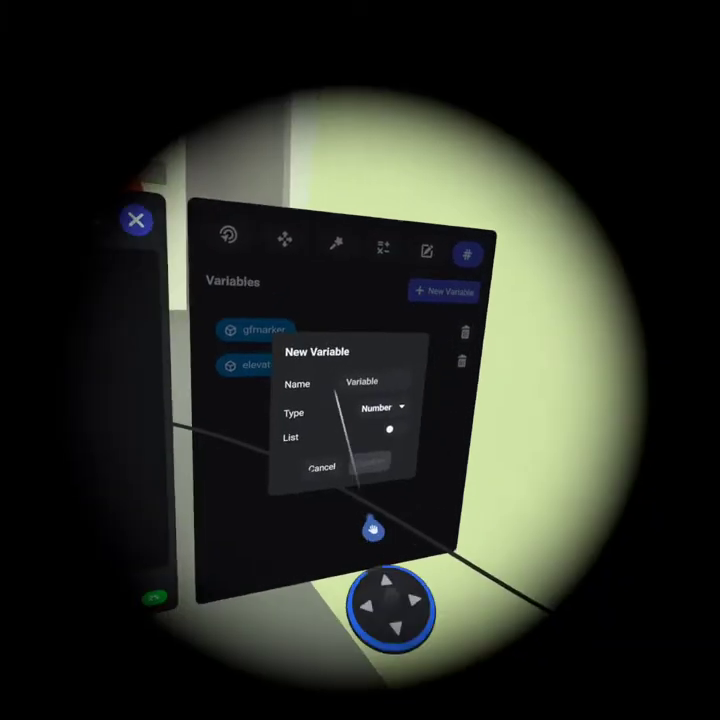
left_click(363, 383)
type("sfx")
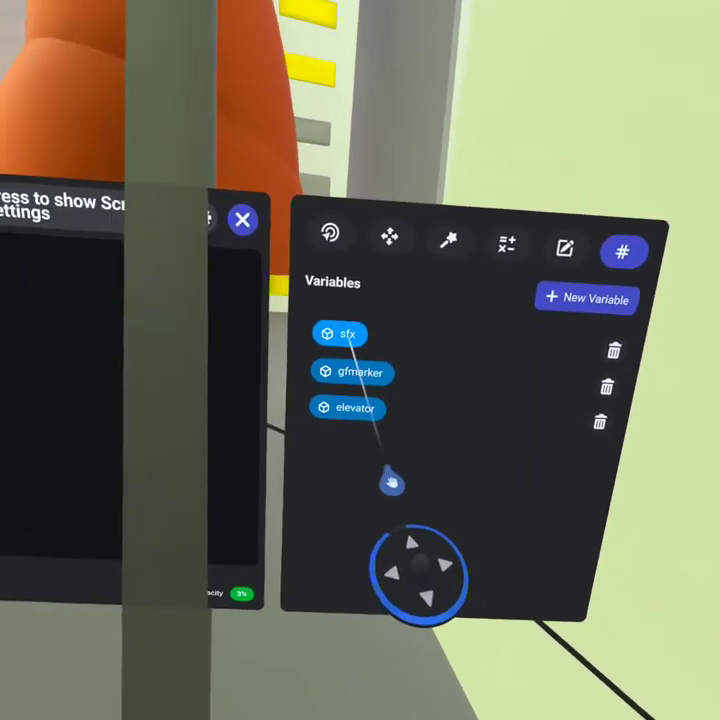
left_click_drag(349, 338, 347, 380)
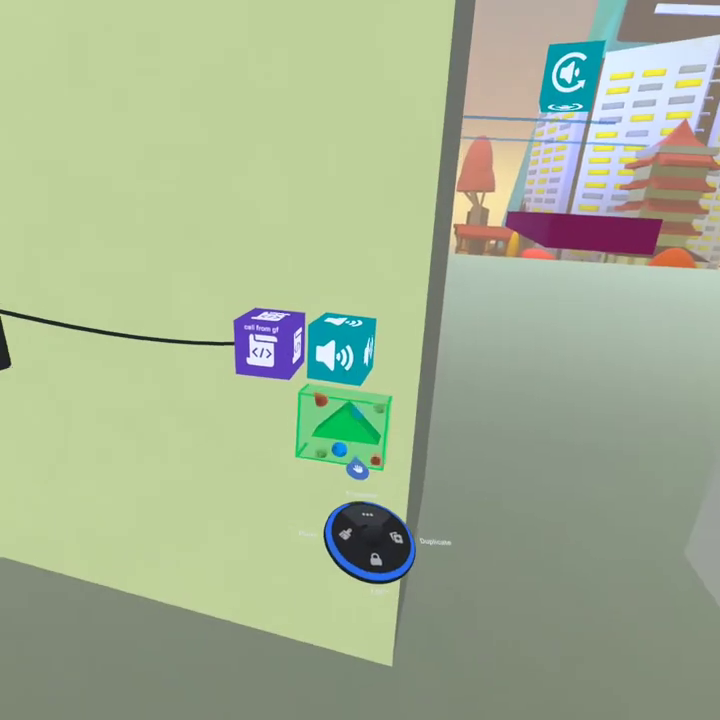
Step: Open the call button trigger's properties and attach the "call from gf" script to it
left_click(370, 500)
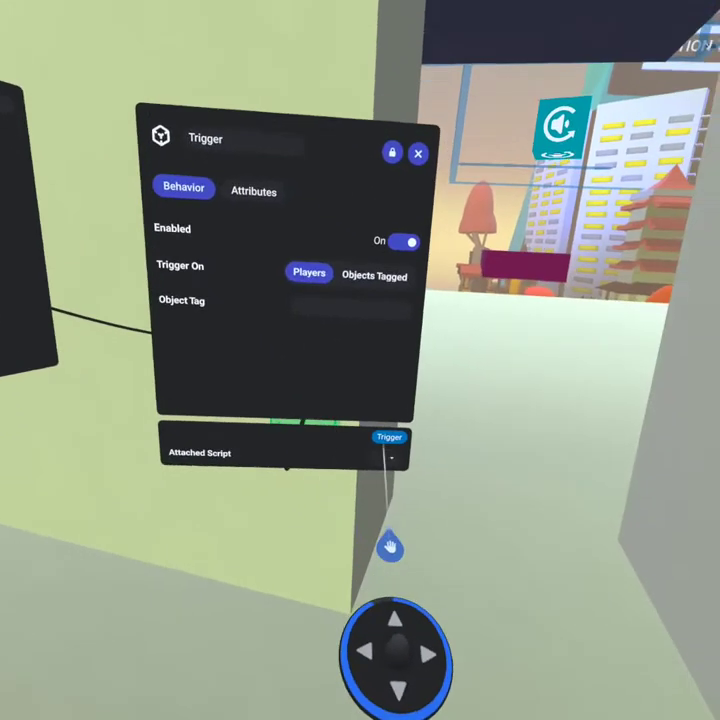
left_click(473, 537)
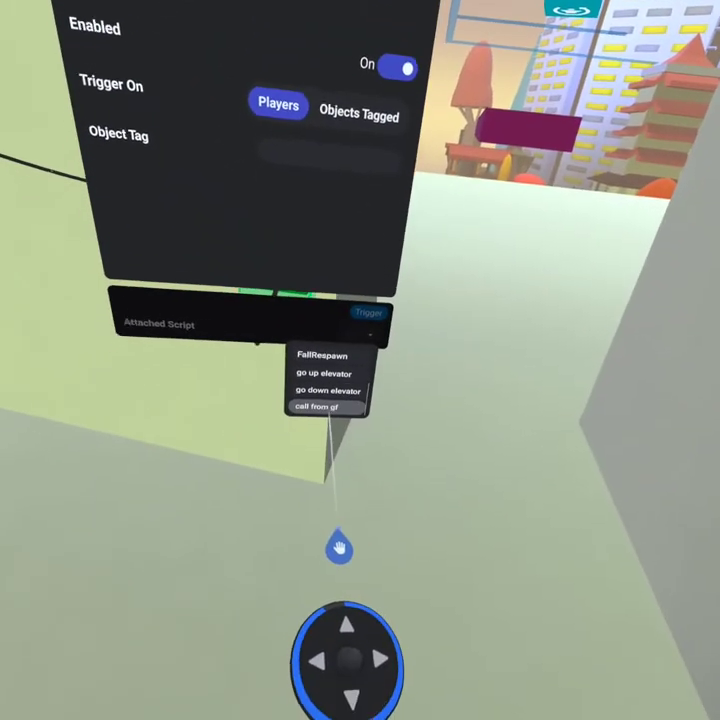
left_click(318, 408)
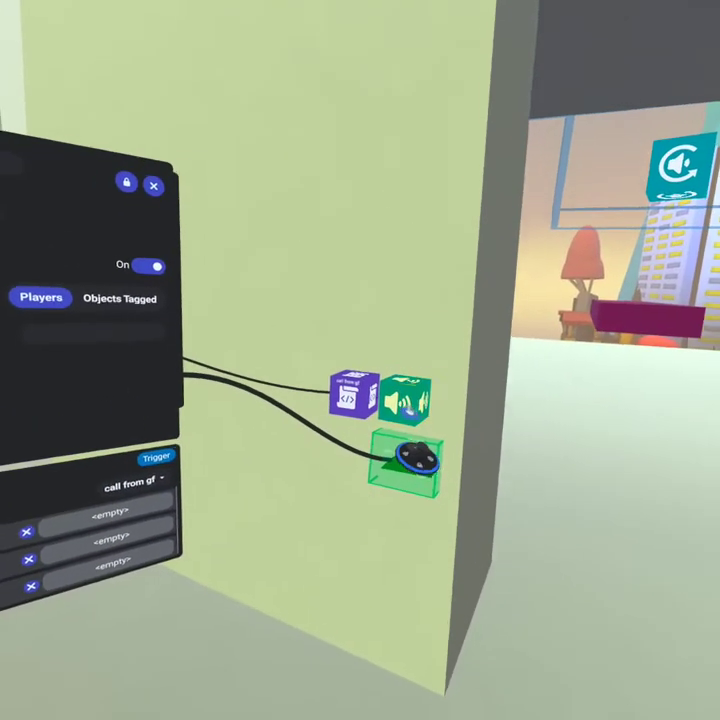
Step: Open the Button Appear sound's properties and assign the sound to the trigger's "sfx" variable
left_click(405, 432)
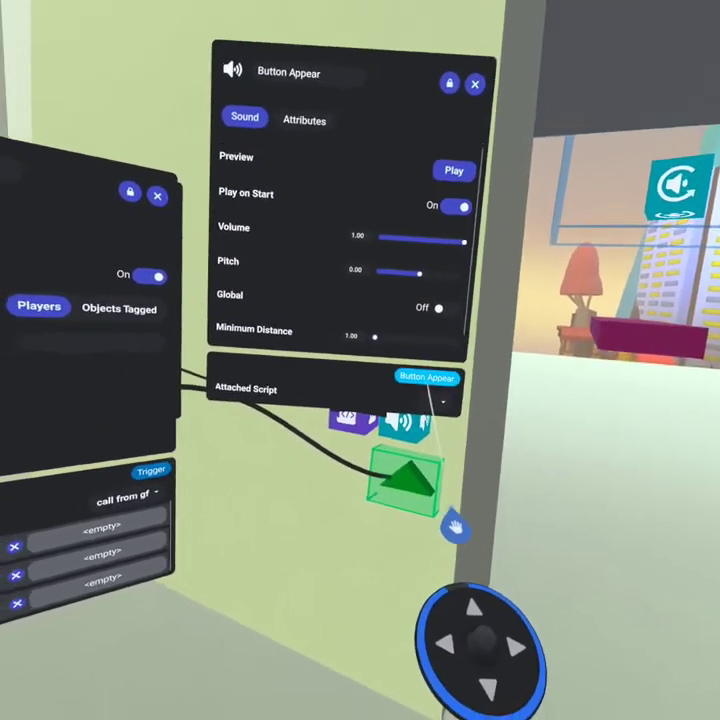
left_click_drag(455, 527, 436, 638)
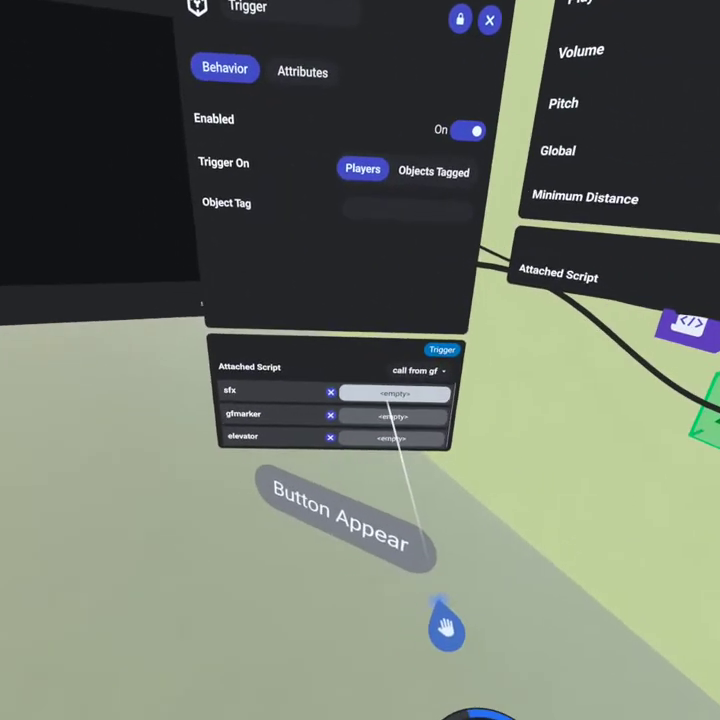
left_click_drag(363, 411, 343, 412)
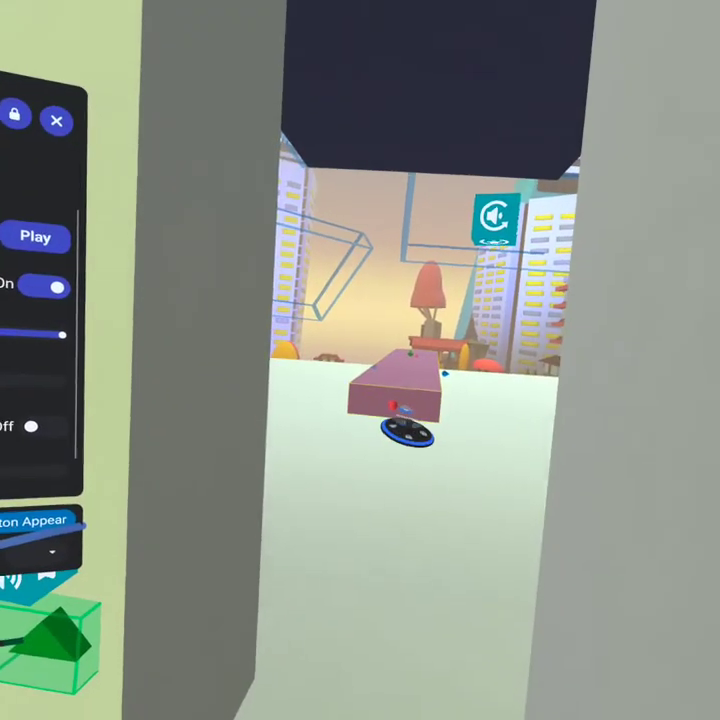
Step: Assign the purple gf marker to the trigger's "gfmarker" variable and the elevator group to its "elevator" variable
left_click(394, 390)
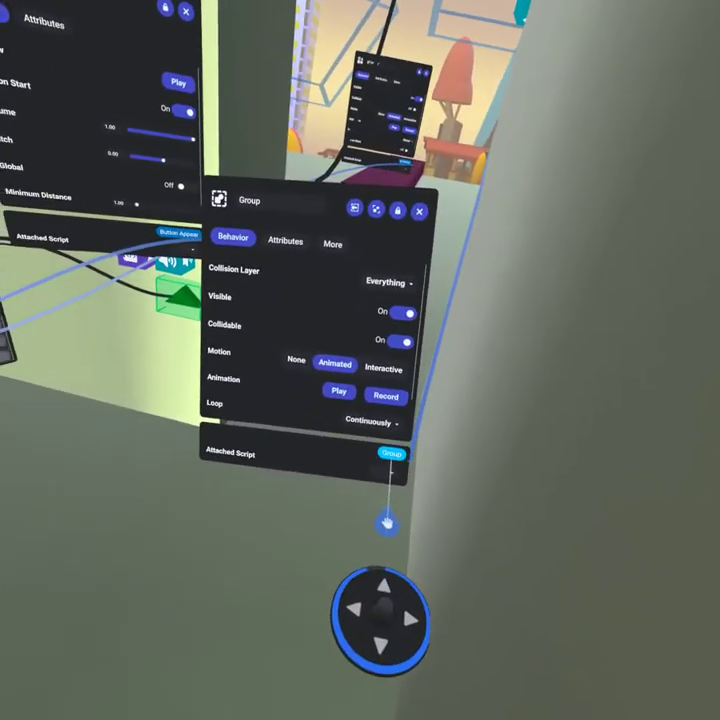
left_click_drag(391, 455, 303, 401)
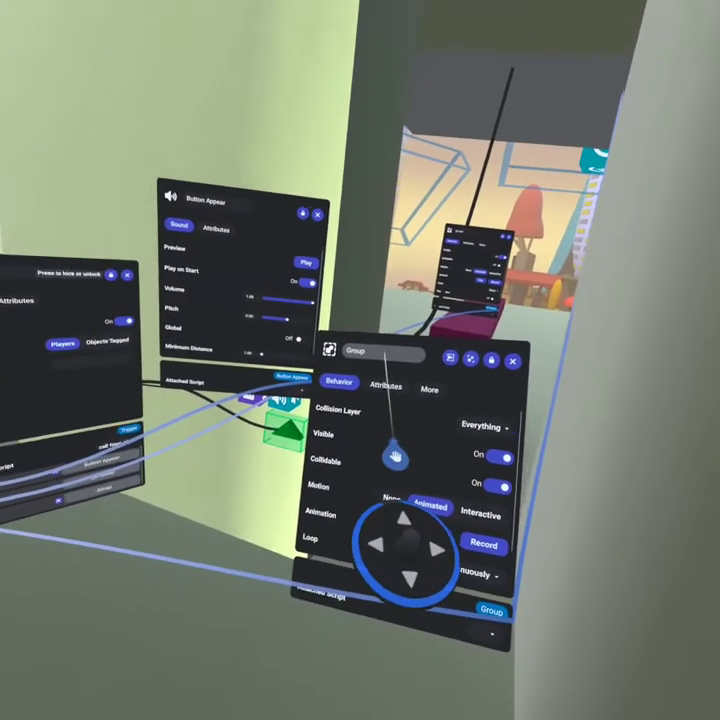
Step: Rename the elevator group as "elv"
left_click(384, 354)
left_click(476, 387)
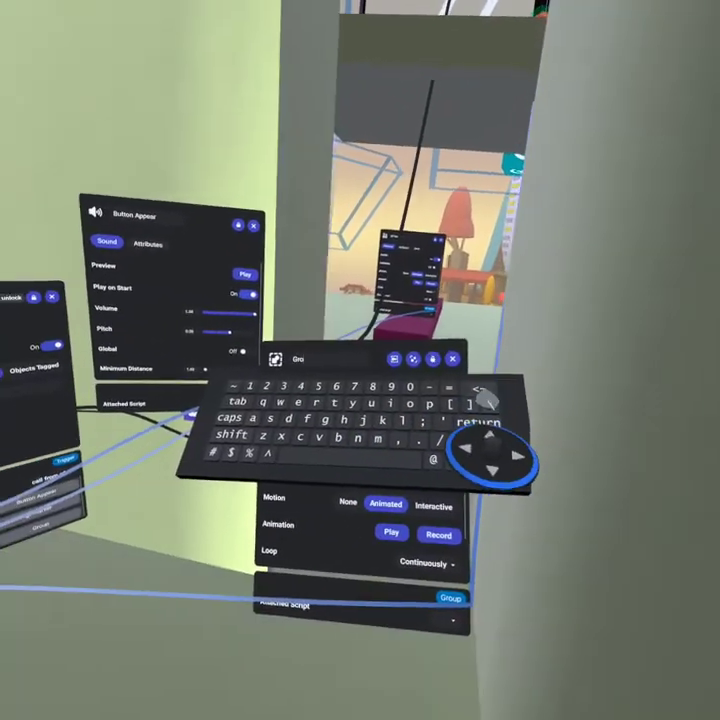
left_click(490, 391)
left_click(500, 400)
left_click(465, 410)
left_click(498, 413)
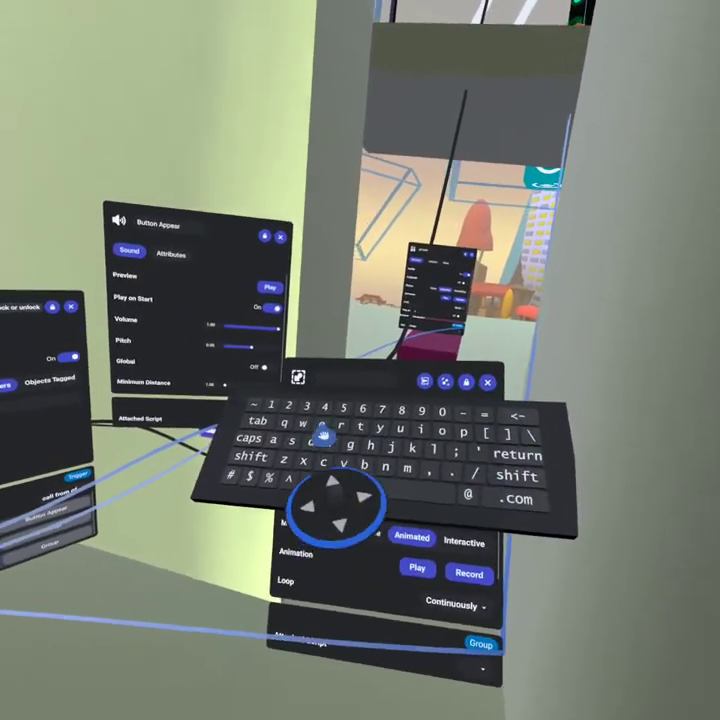
left_click(321, 423)
left_click(402, 441)
left_click(349, 464)
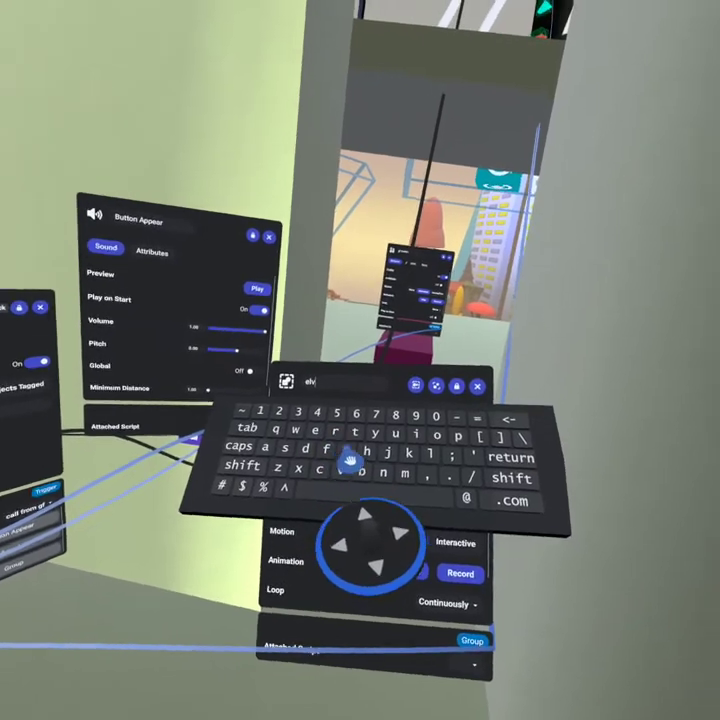
left_click(519, 458)
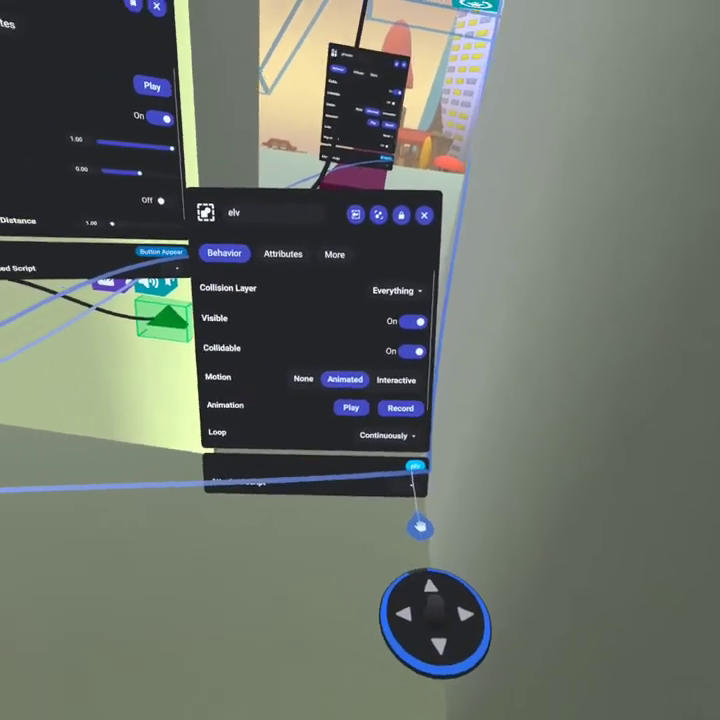
left_click_drag(415, 466, 315, 384)
mouse_move(358, 570)
left_mouse_down()
mouse_move(360, 543)
mouse_move(360, 551)
left_mouse_up()
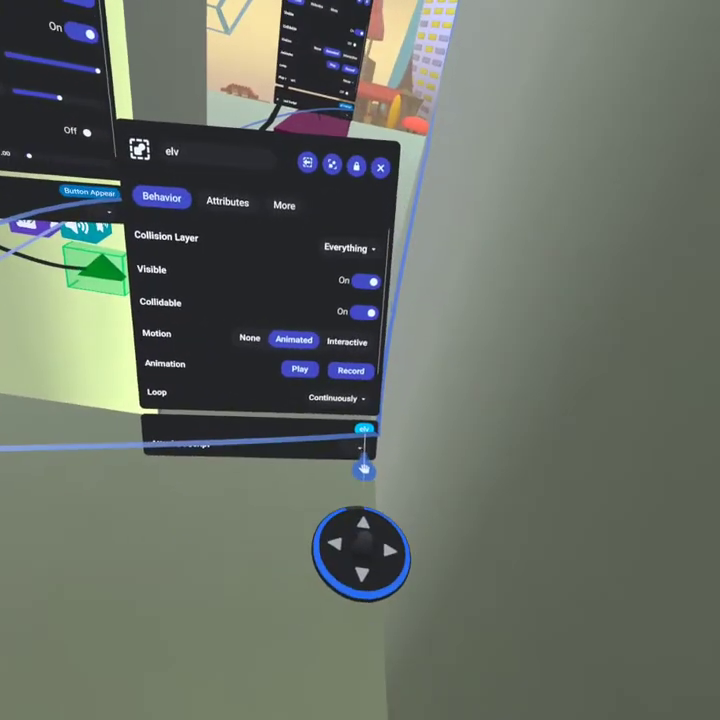
left_click_drag(365, 430, 330, 378)
left_click_drag(365, 537, 357, 538)
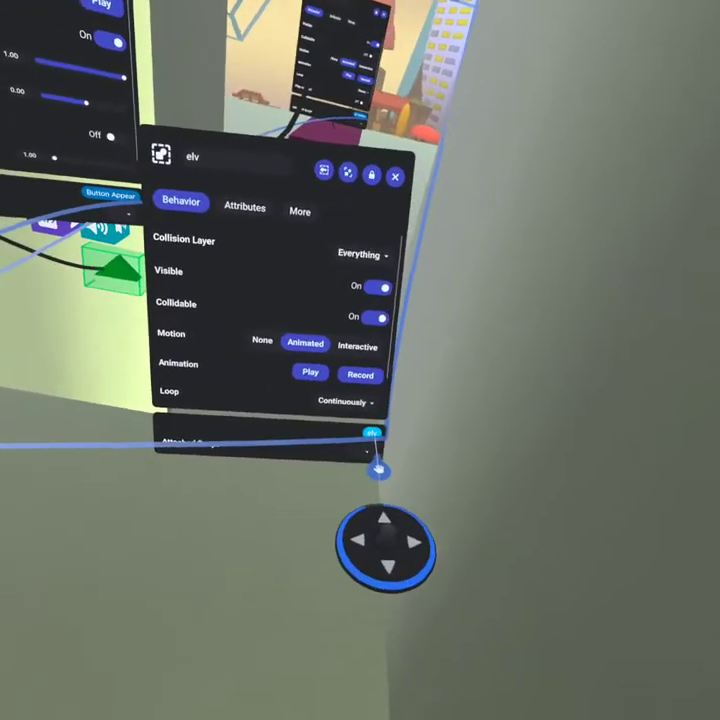
left_click_drag(373, 434, 318, 386)
mouse_move(350, 488)
left_mouse_down()
mouse_move(360, 468)
mouse_move(360, 474)
left_mouse_up()
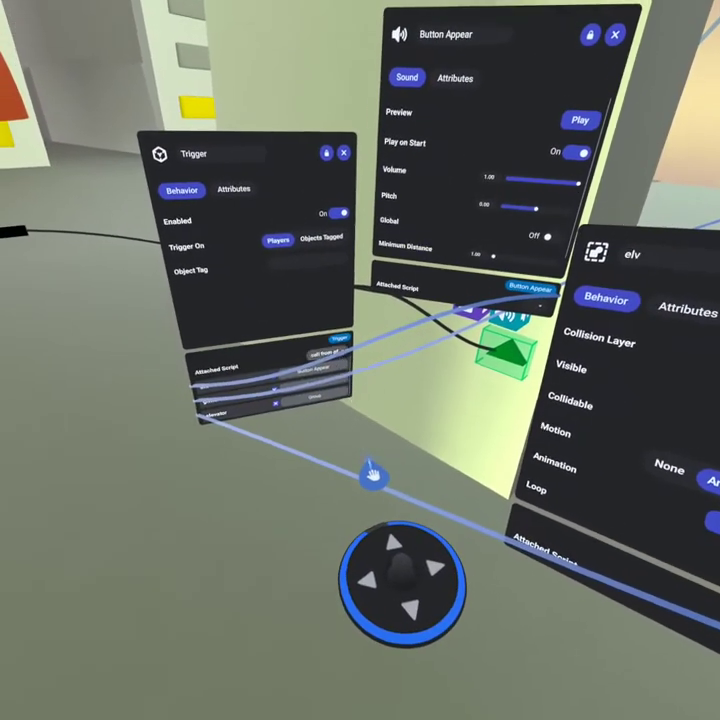
left_click(338, 355)
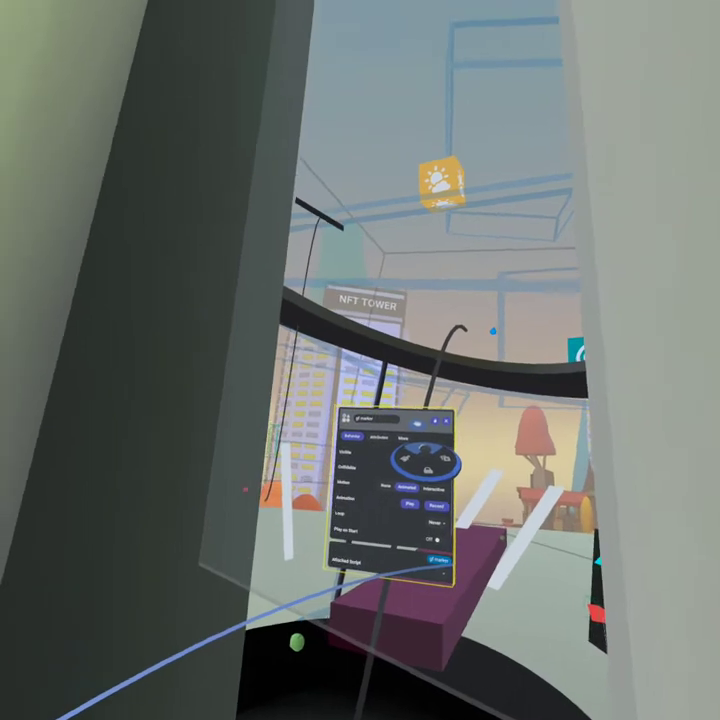
Step: Turn off the gf marker's visibility, set its motion to None, and close its properties
mouse_move(417, 423)
left_mouse_down()
mouse_move(358, 429)
mouse_move(382, 336)
mouse_move(368, 300)
left_mouse_up()
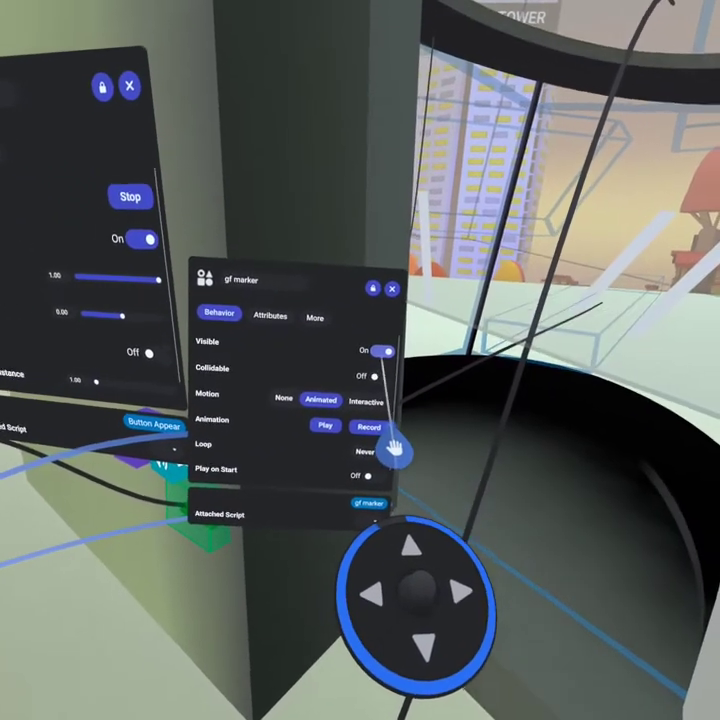
left_click(383, 350)
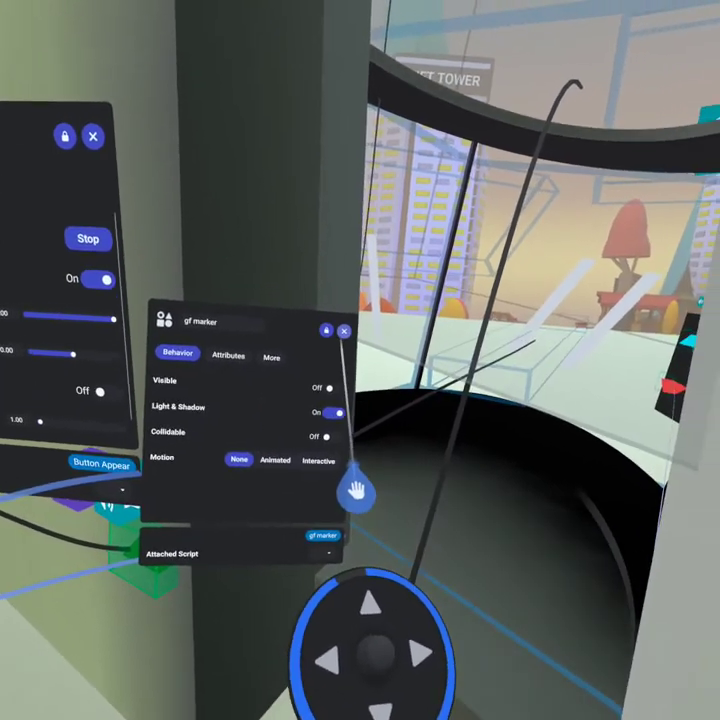
left_click(407, 294)
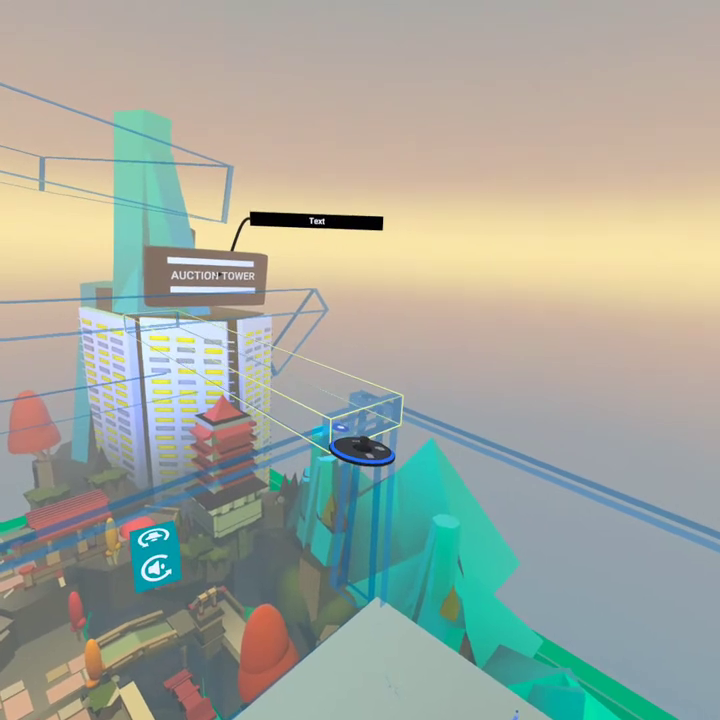
Step: Open the hidden top-floor marker cube's properties, rename it as "tf marker", and close them
left_click(368, 476)
left_click_drag(334, 294, 422, 340)
left_click(366, 335)
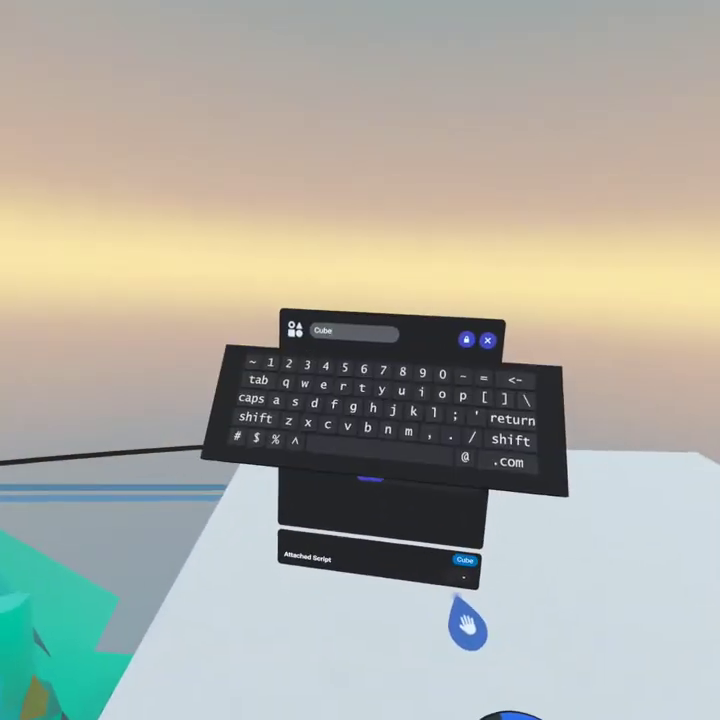
left_click(480, 400)
left_click(480, 400)
key("BackSpace")
key("BackSpace")
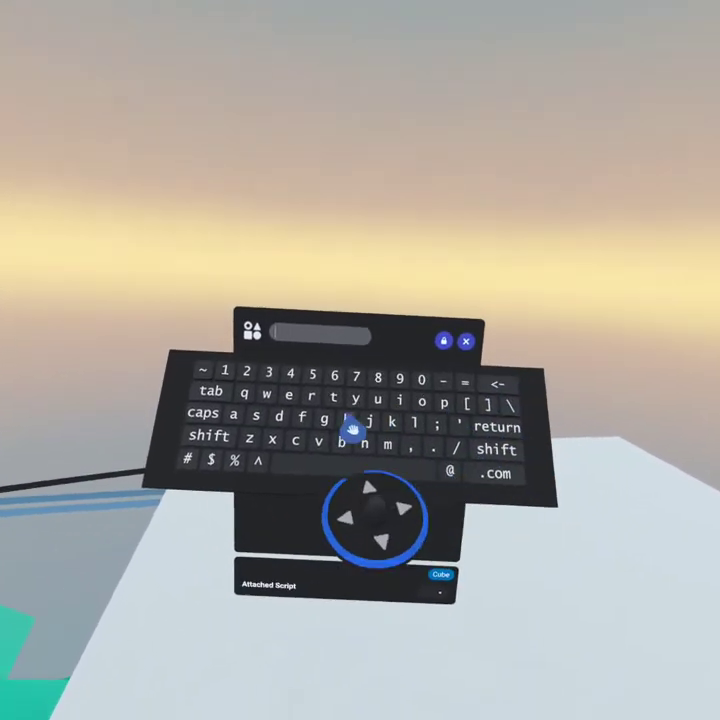
type("tf ma")
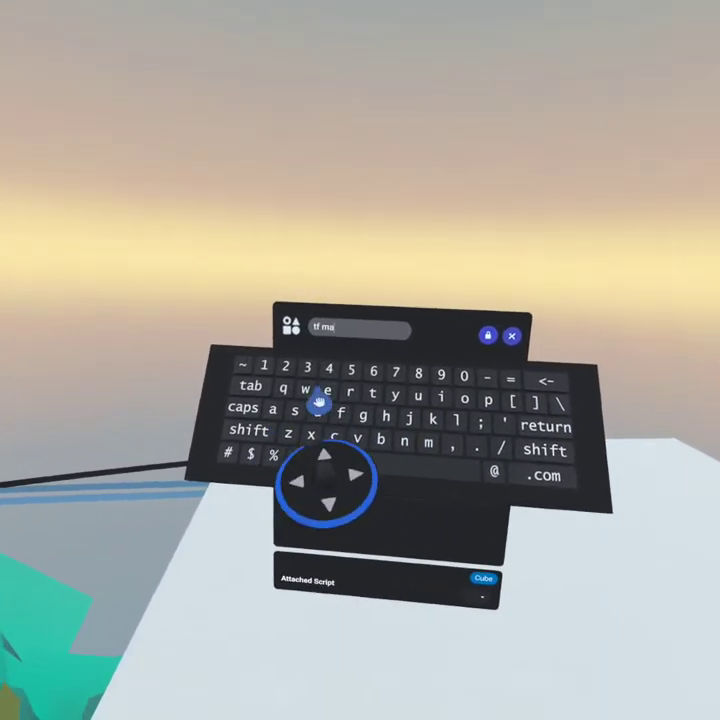
type("rker")
key("Return")
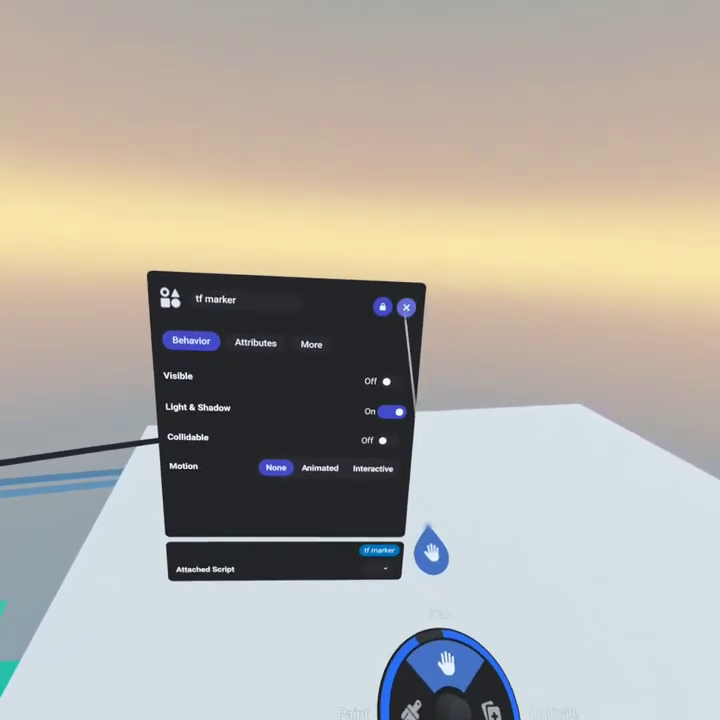
left_click(429, 300)
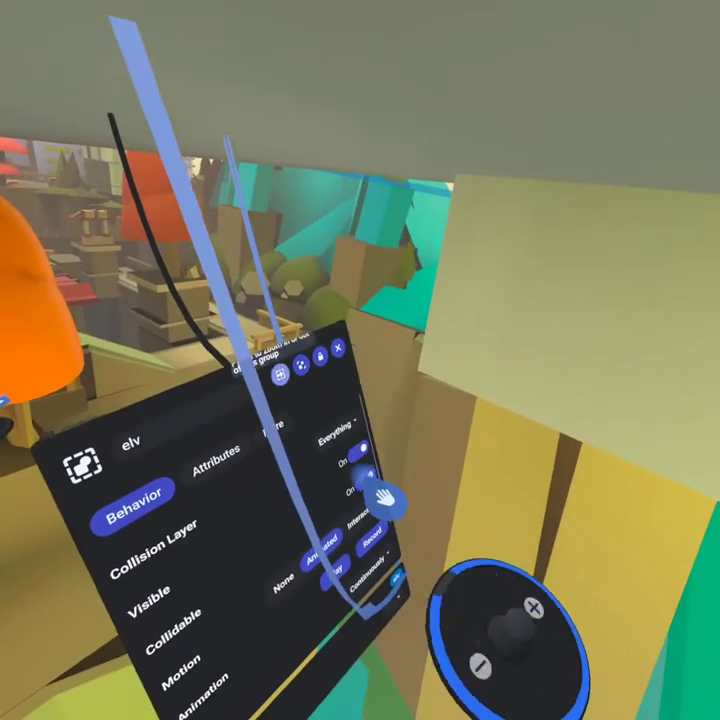
Step: Enter the elv group, open the up-arrow trigger's properties, and place its panel beside the elevator buttons
left_click(277, 369)
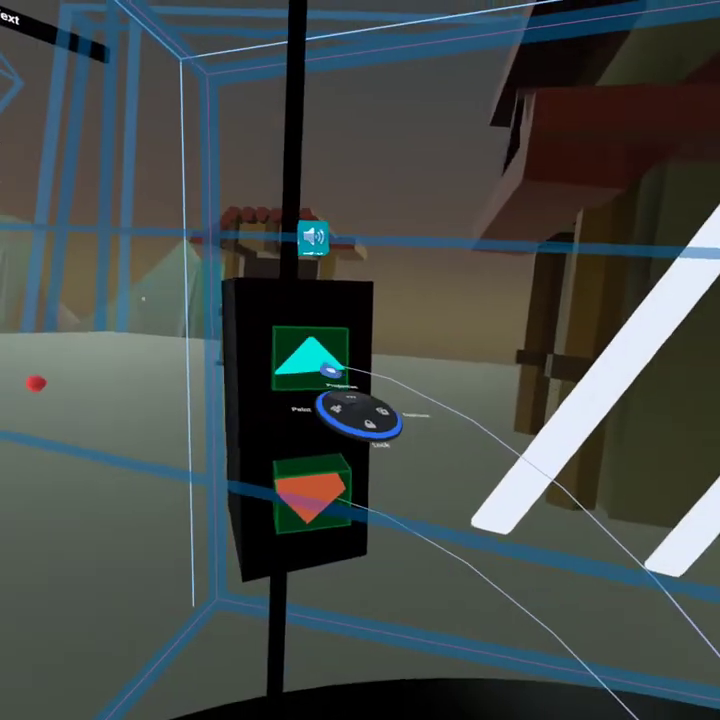
left_click(350, 368)
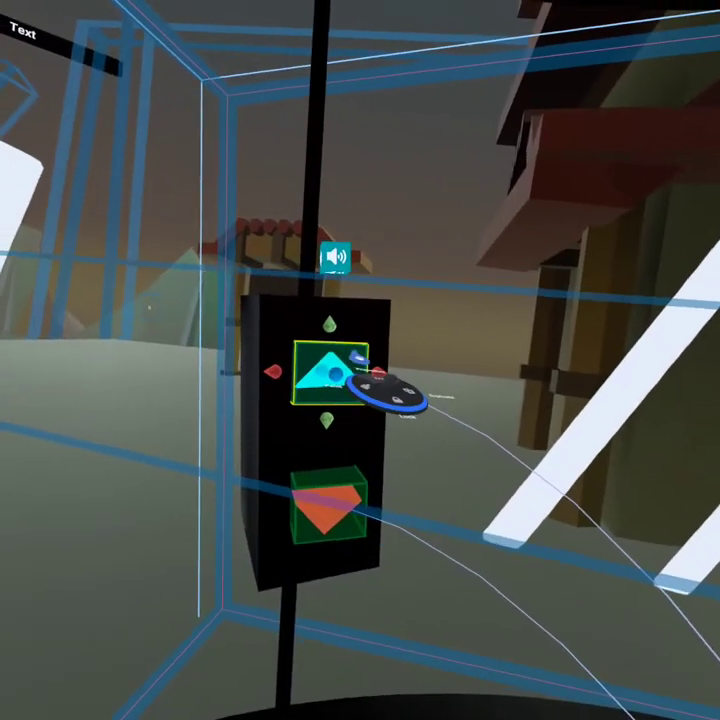
left_click(358, 359)
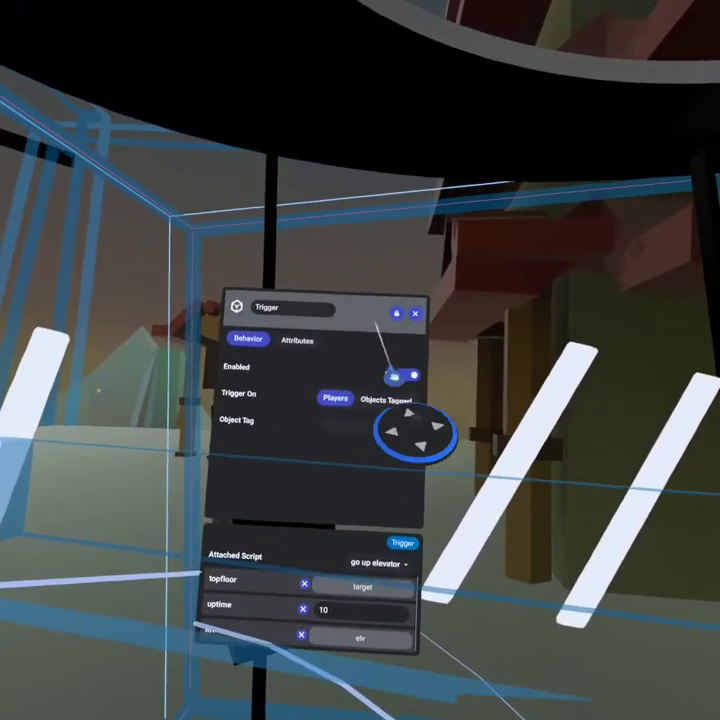
left_click_drag(384, 325, 430, 288)
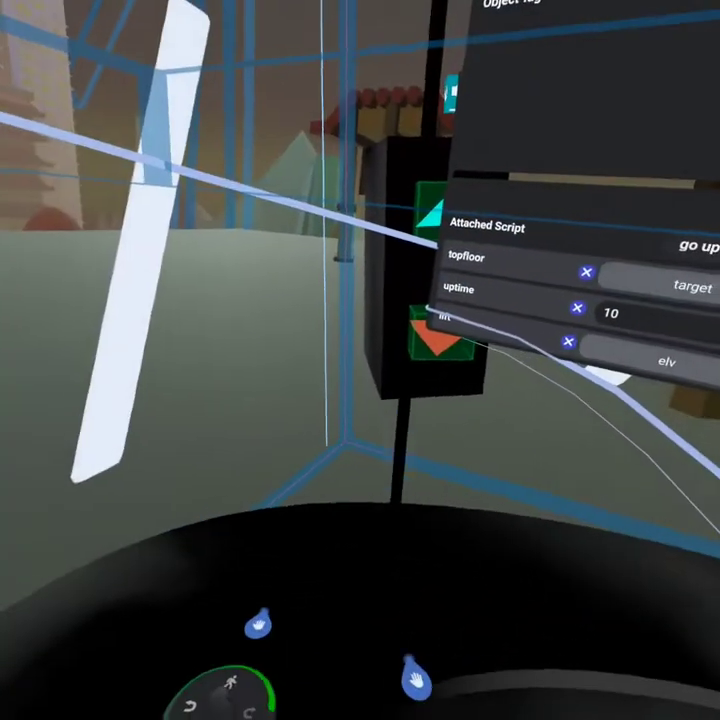
Step: Place a new Script gizmo in the elevator and position its editor for editing
key("Menu")
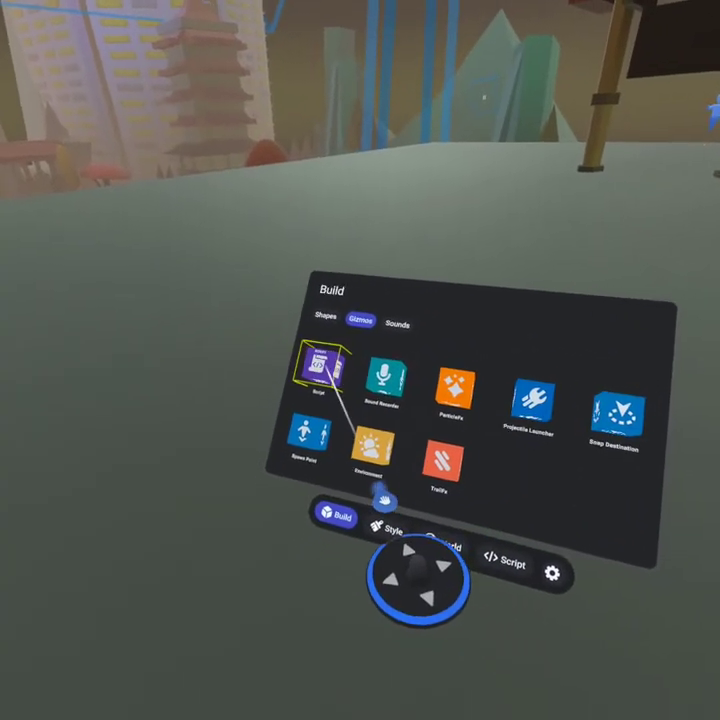
left_click_drag(332, 388, 342, 452)
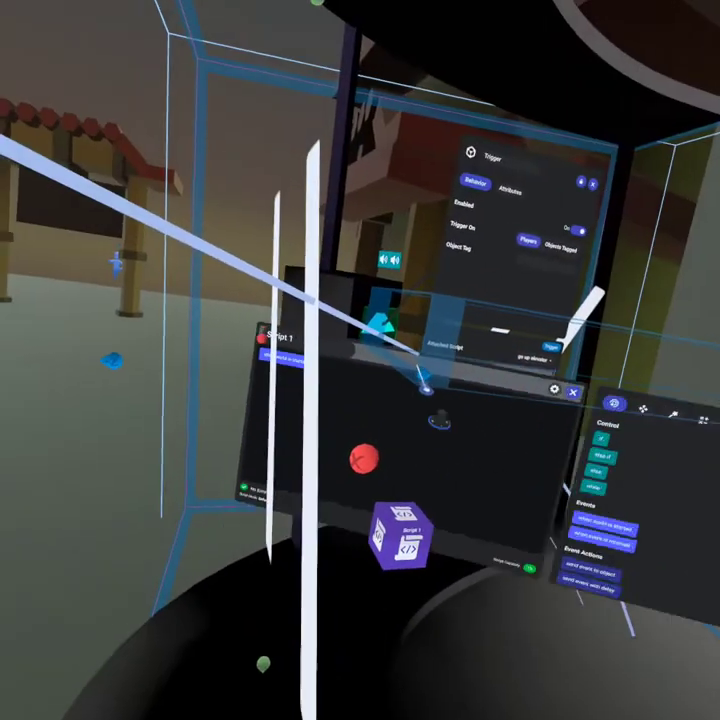
left_click_drag(421, 365, 378, 361)
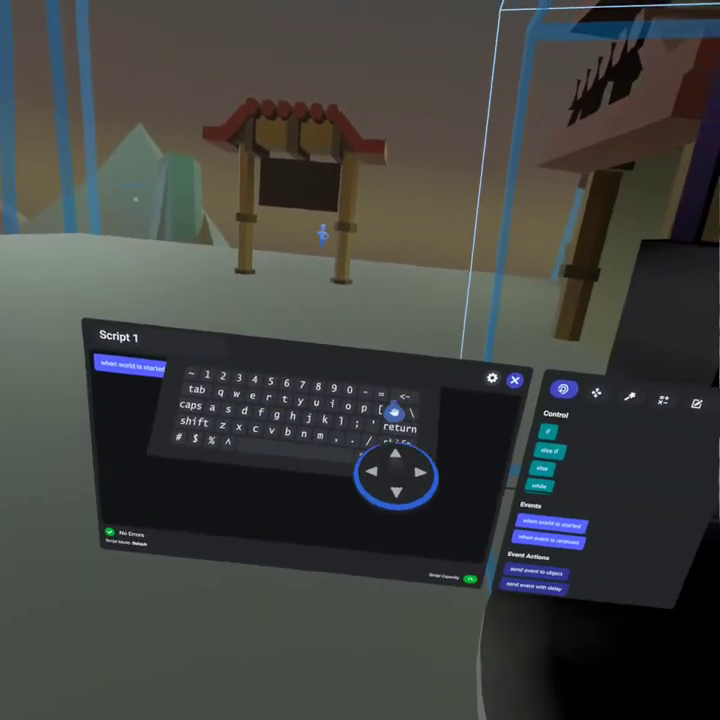
Step: Rename the new script as "up"
left_click(600, 438)
left_click(600, 438)
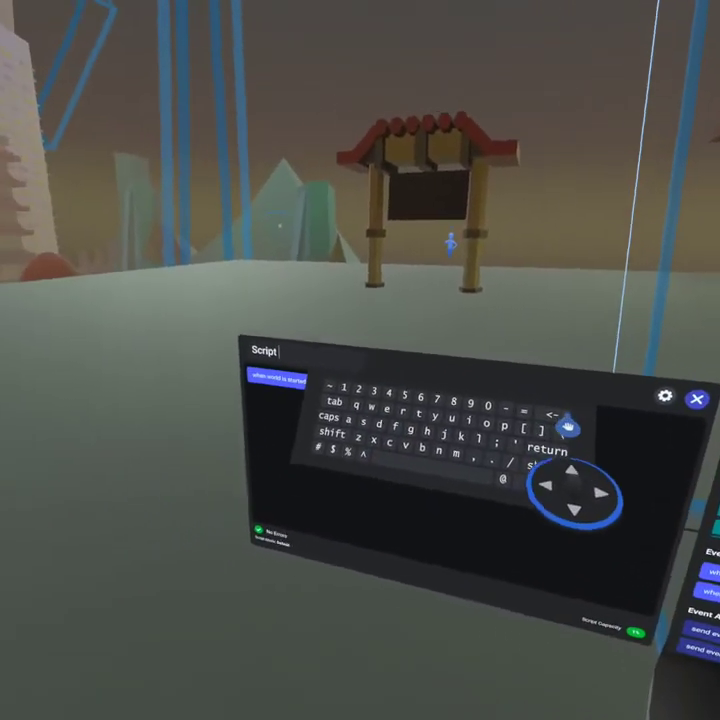
left_click(600, 438)
left_click(600, 438)
left_click(600, 438)
left_click(600, 445)
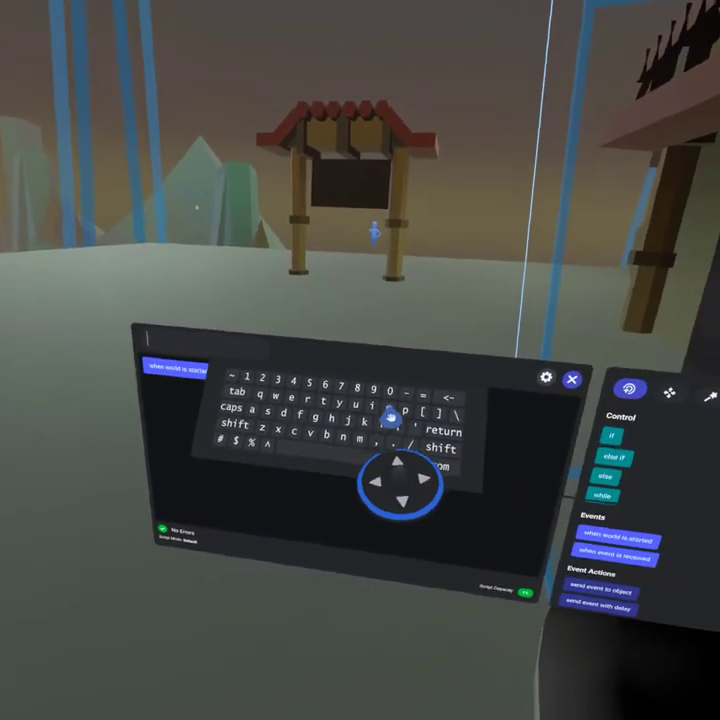
left_click(481, 436)
left_click(535, 442)
left_click(421, 445)
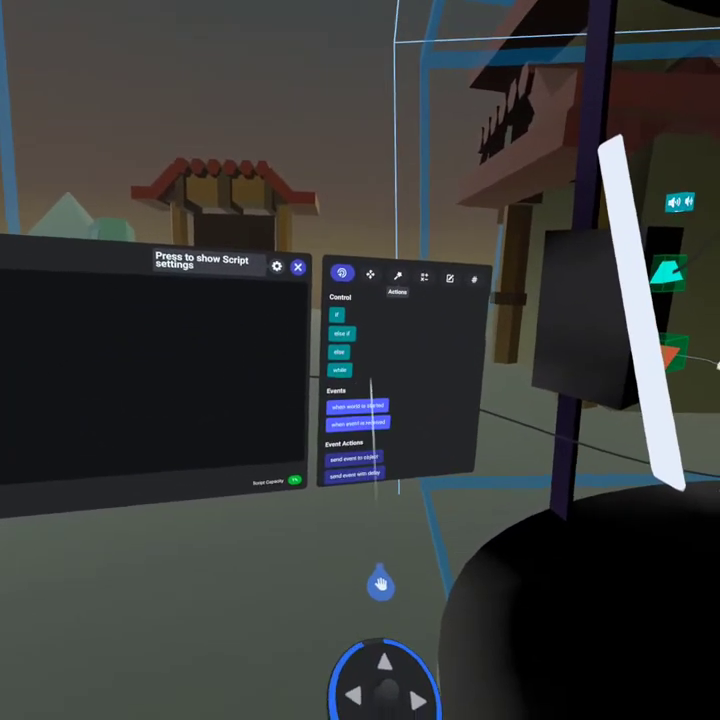
Step: Start the "up" script with a when trigger is entered by player event and add a play sound action beneath it
left_click_drag(343, 432, 293, 572)
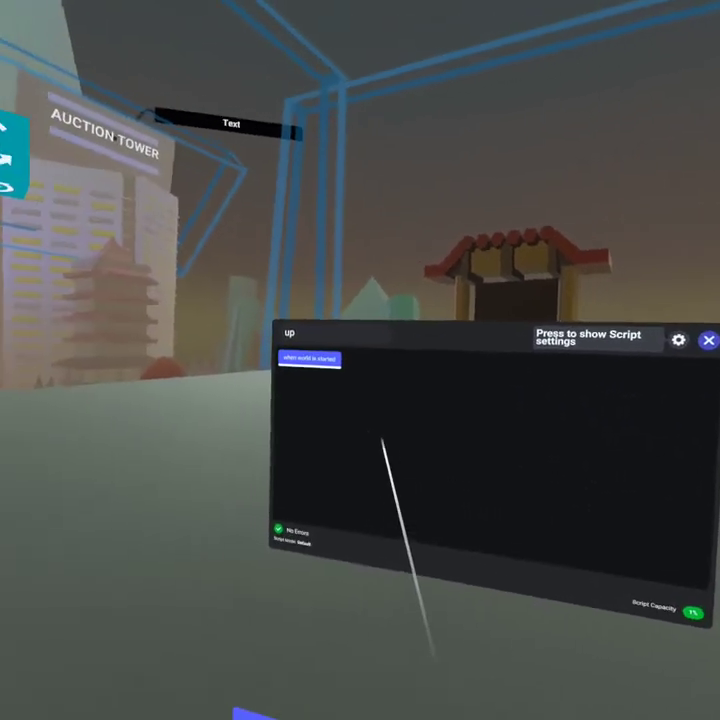
key("Delete")
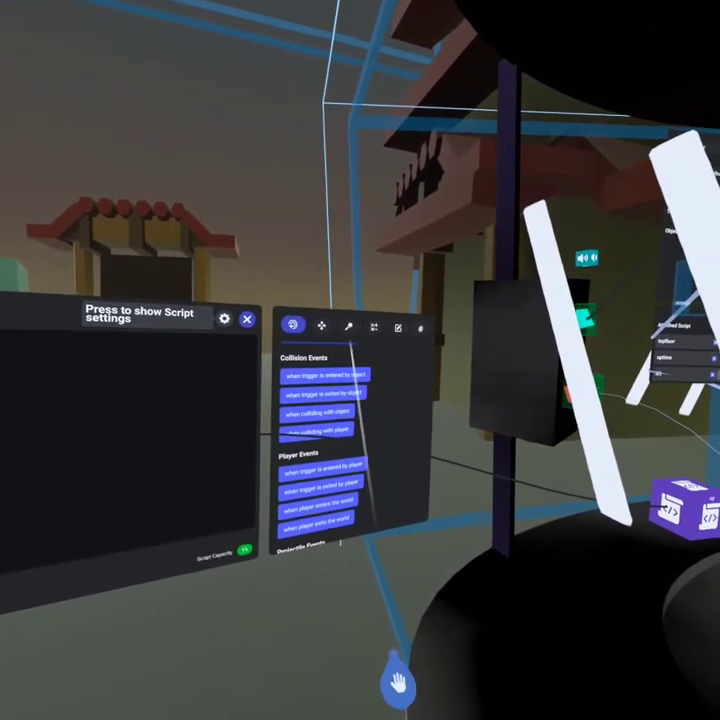
left_click(324, 327)
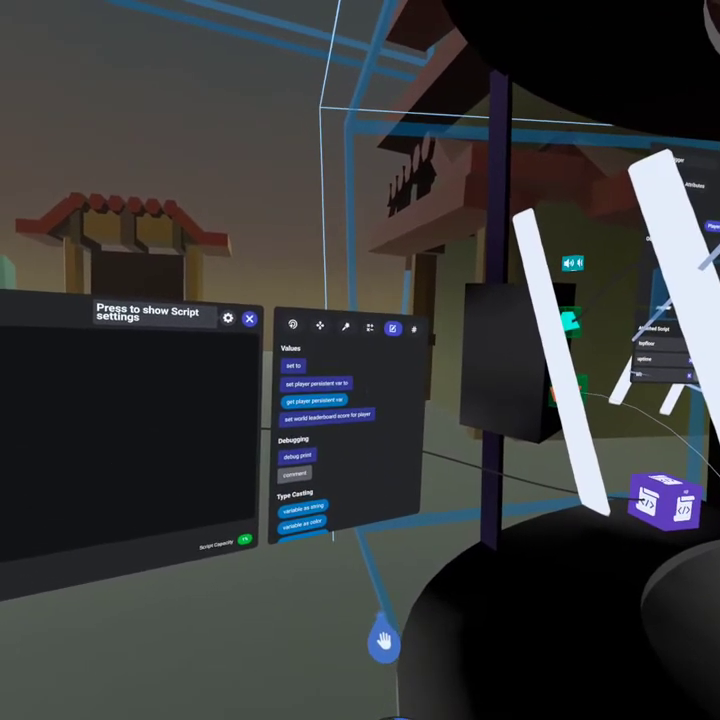
left_click(360, 307)
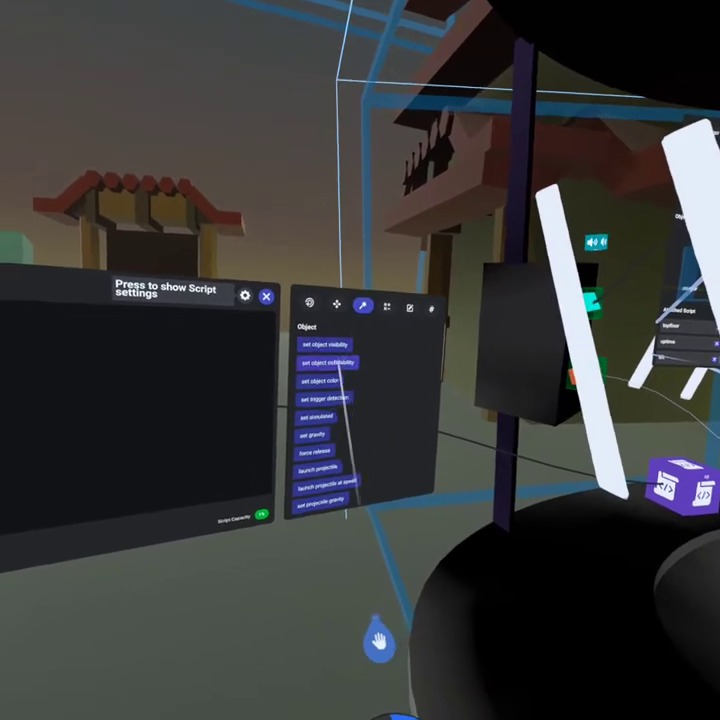
left_click(334, 307)
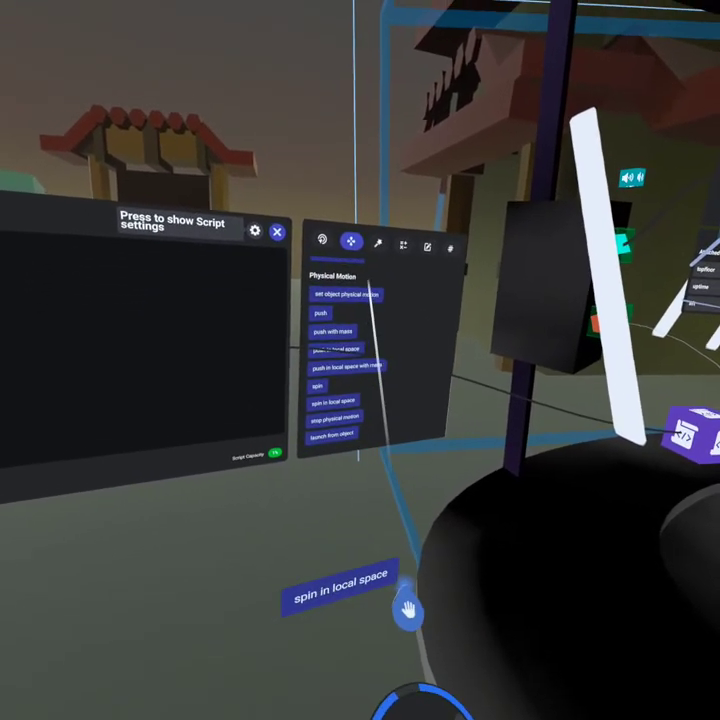
scroll(366, 284, "up", 6)
scroll(368, 370, "down", 2)
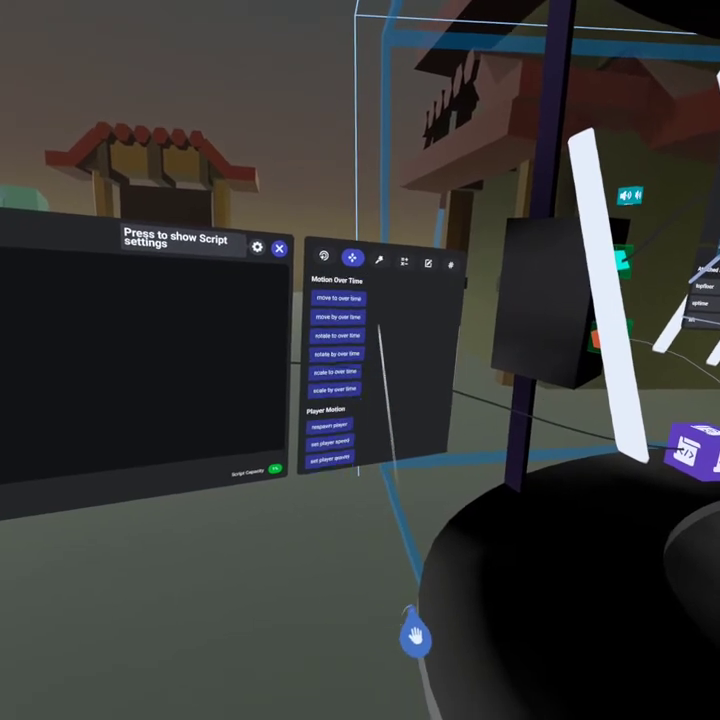
scroll(364, 393, "down", 3)
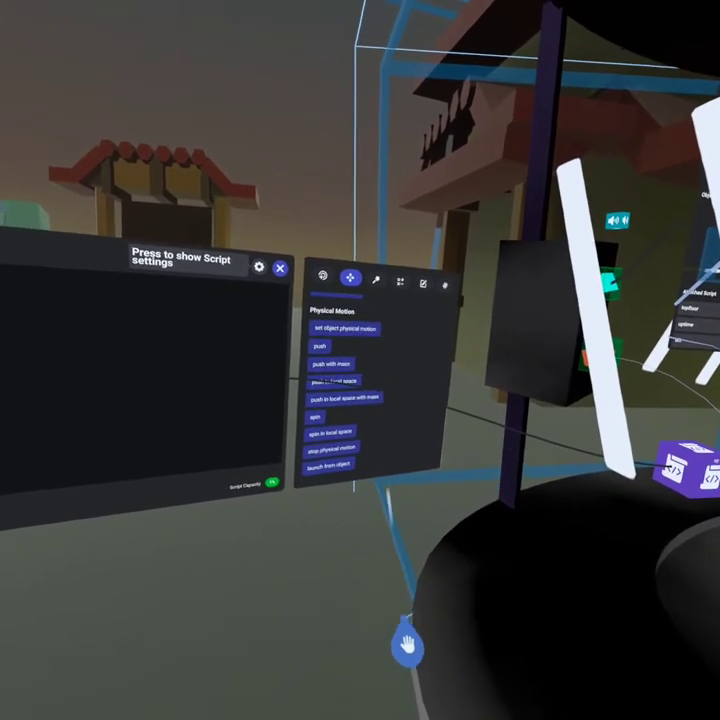
scroll(364, 393, "up", 5)
scroll(366, 340, "down", 2)
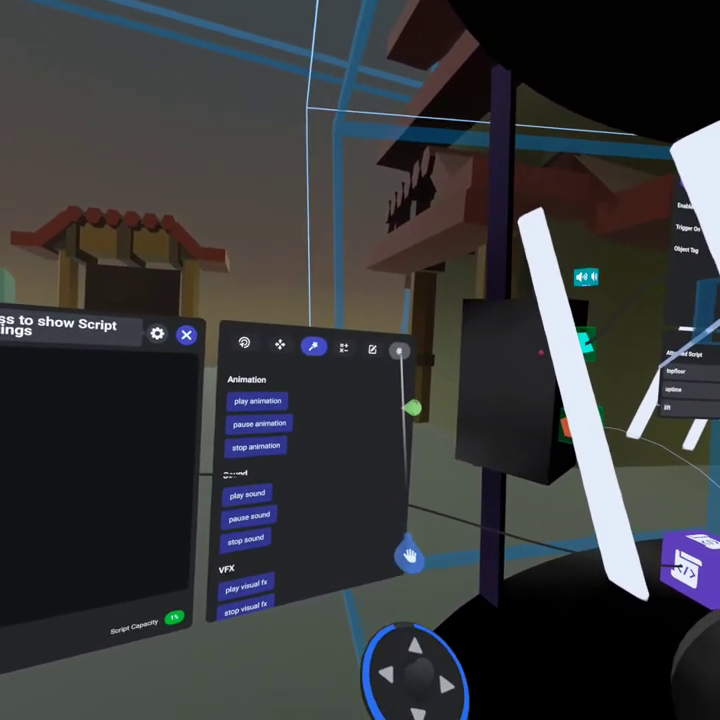
Step: Create an Object variable named "sfx" and use it as the target of the play sound action
left_click(390, 352)
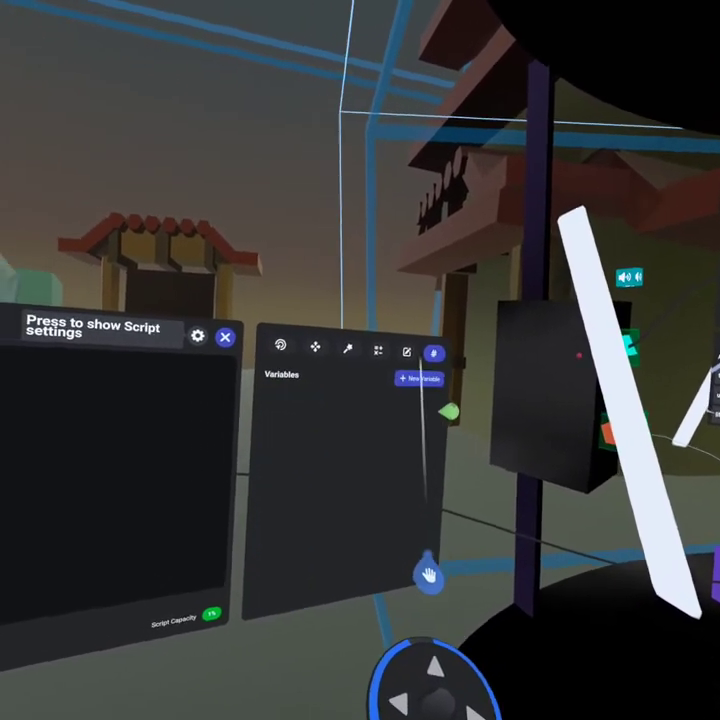
left_click(418, 379)
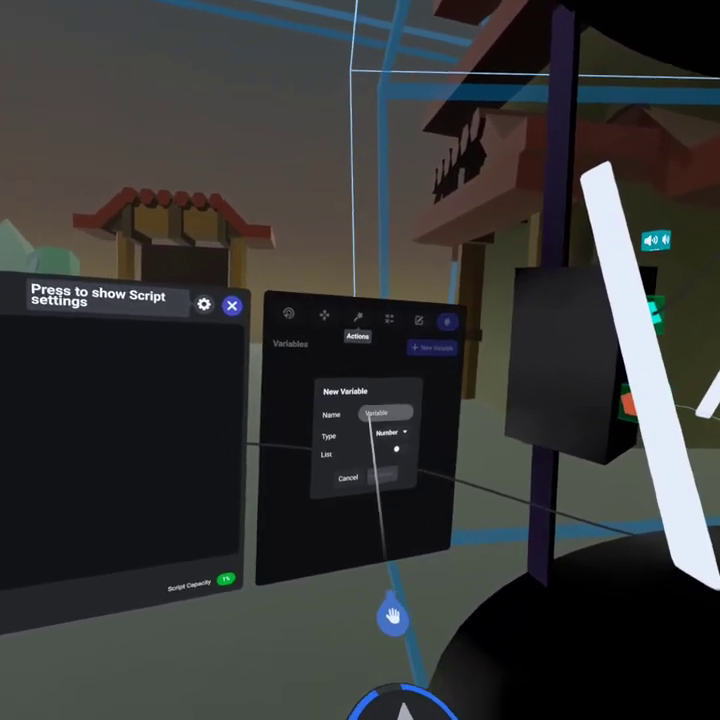
type("s")
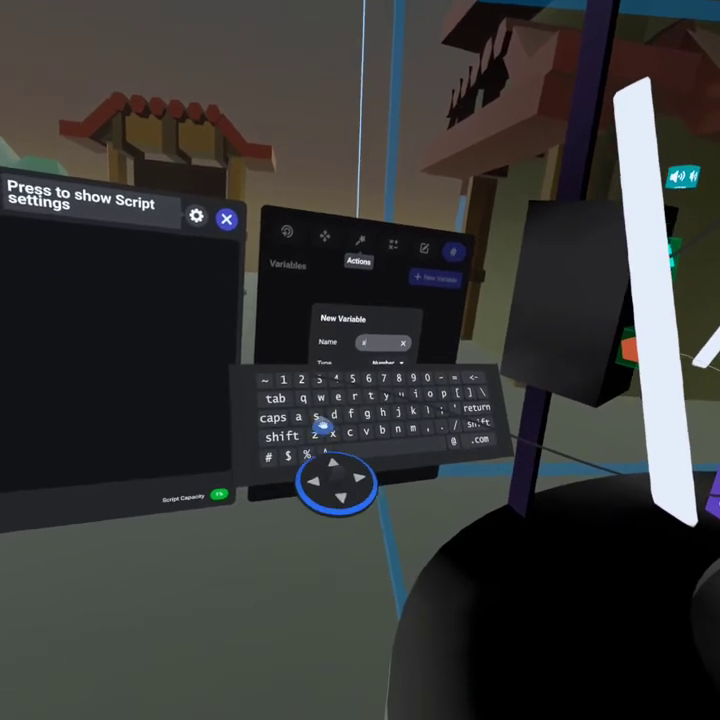
type("fx")
key("Return")
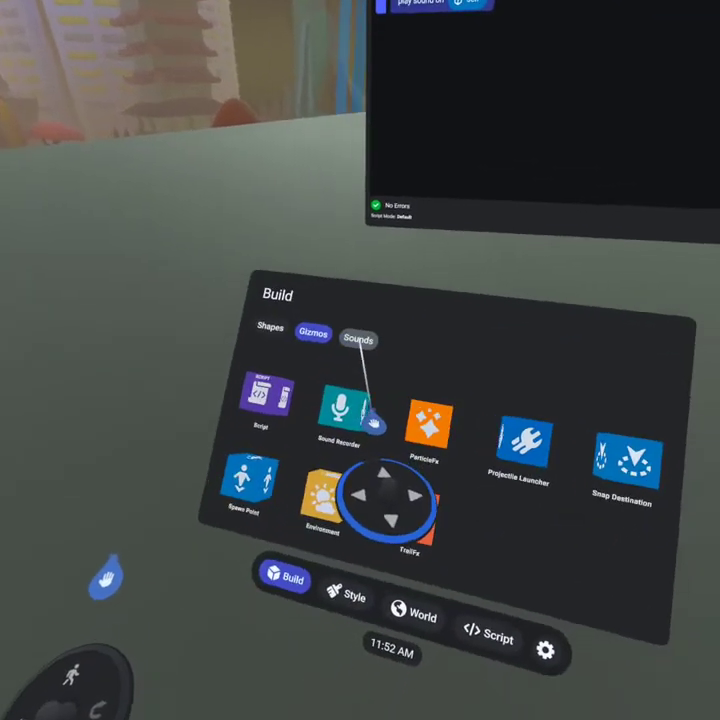
left_click(345, 326)
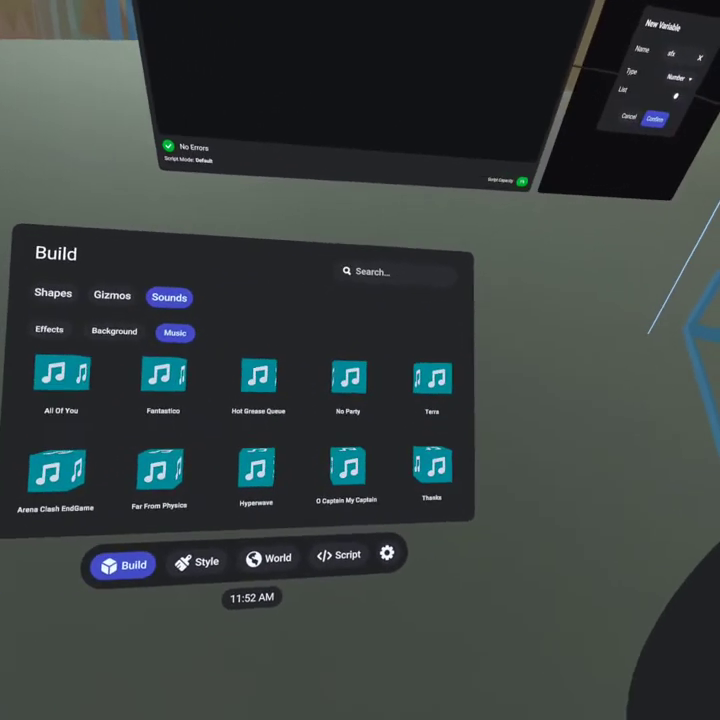
left_click_drag(372, 391, 274, 230)
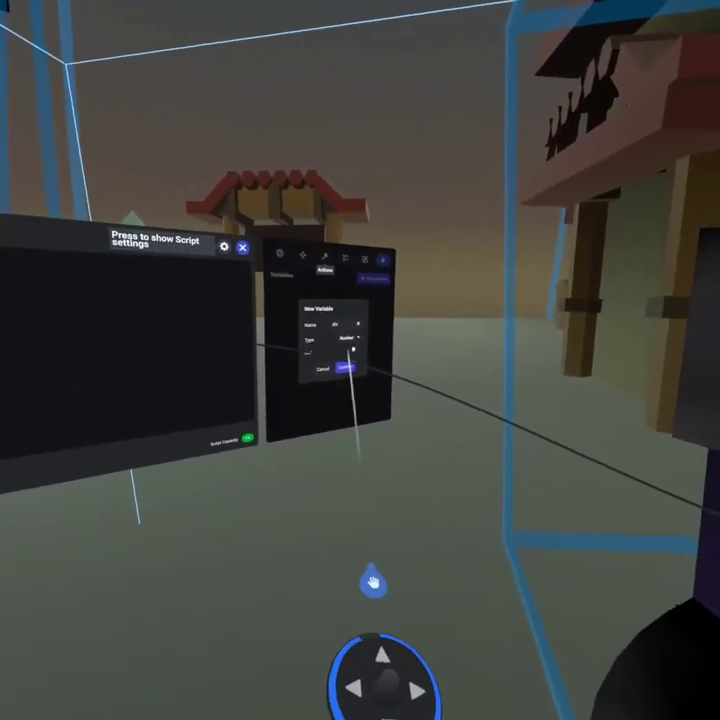
left_click(356, 341)
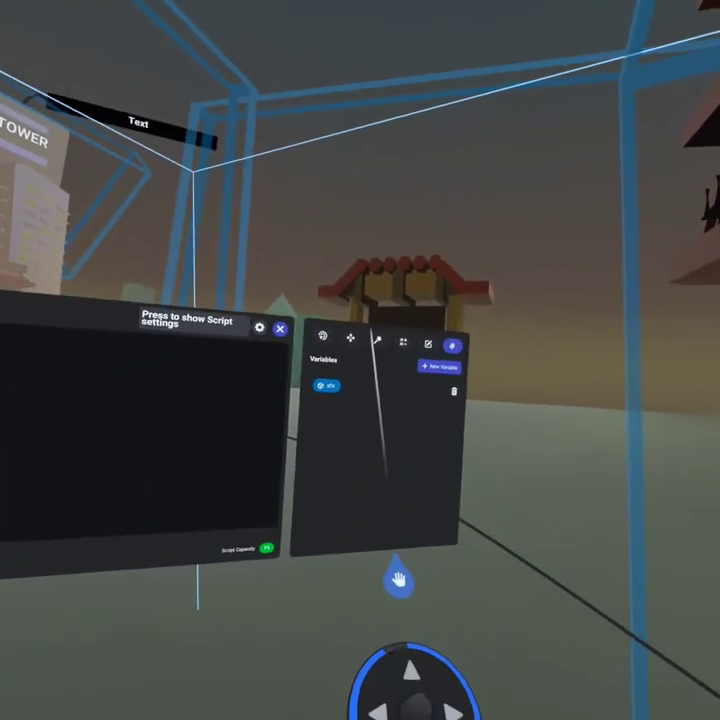
Step: Add a move to over time action to the script and create an Object variable "elv" as the object it moves
left_click(326, 325)
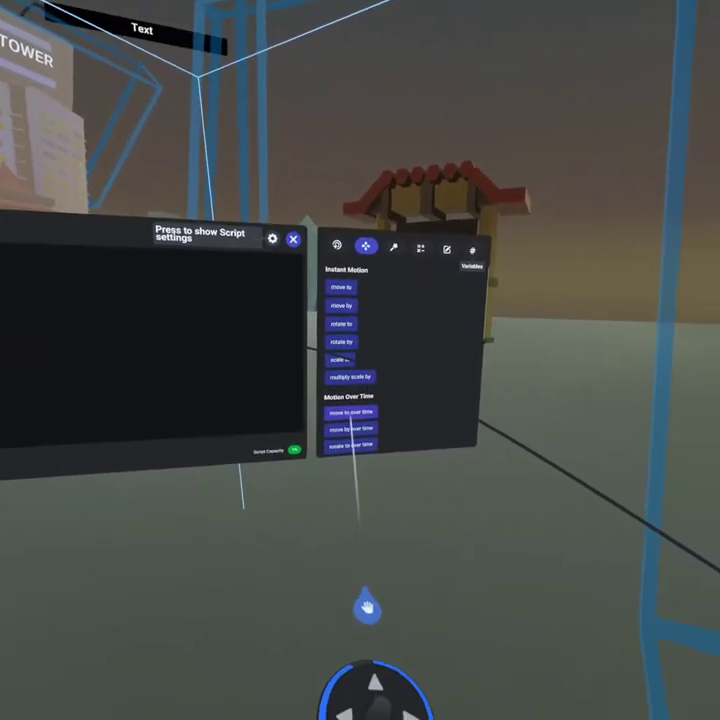
left_click_drag(350, 412, 303, 385)
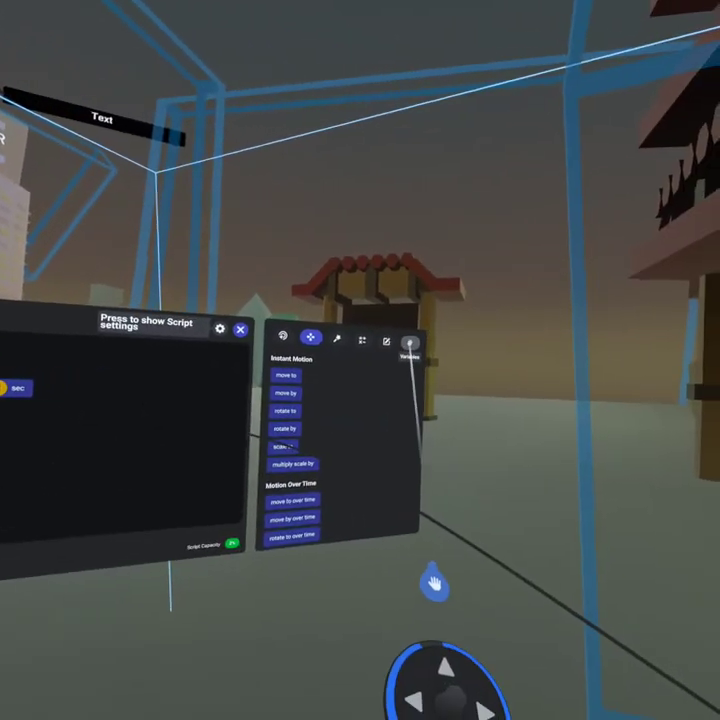
left_click(411, 342)
left_click(424, 335)
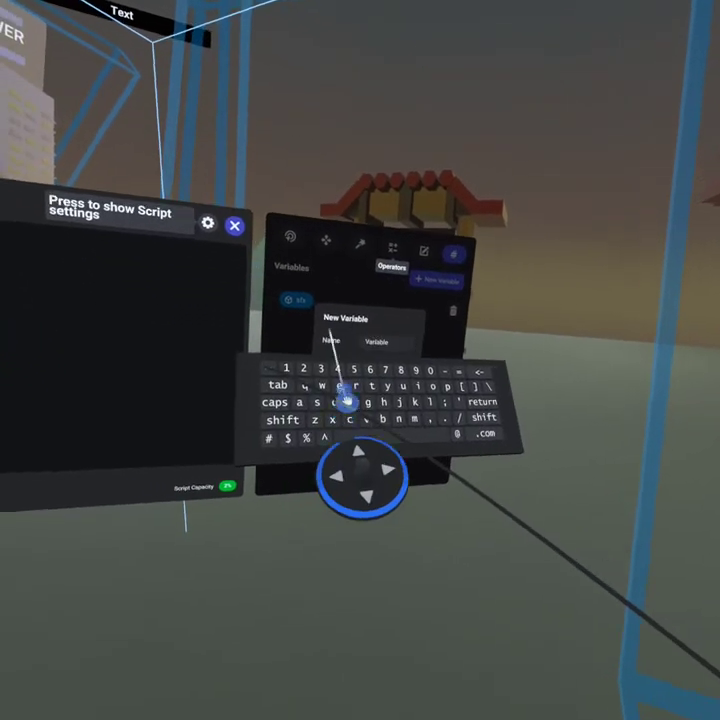
type("e")
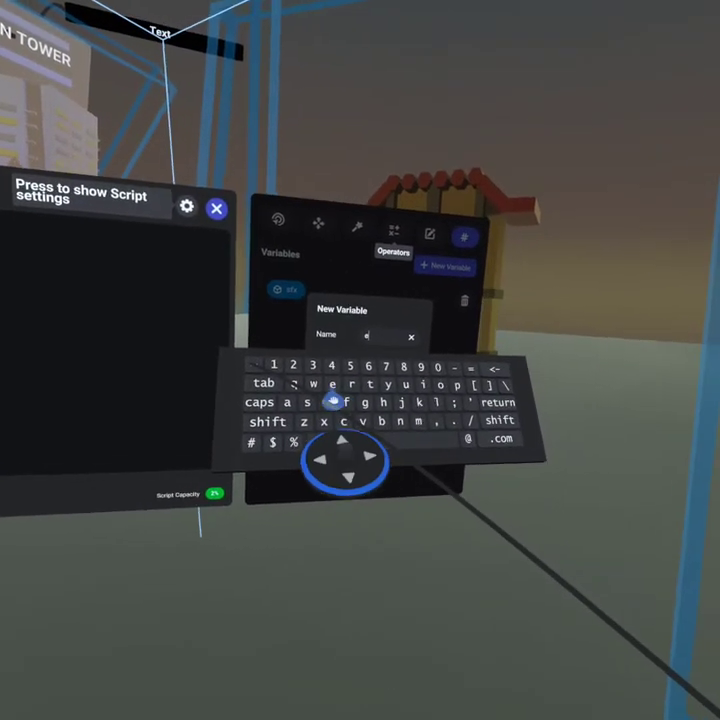
type("lv")
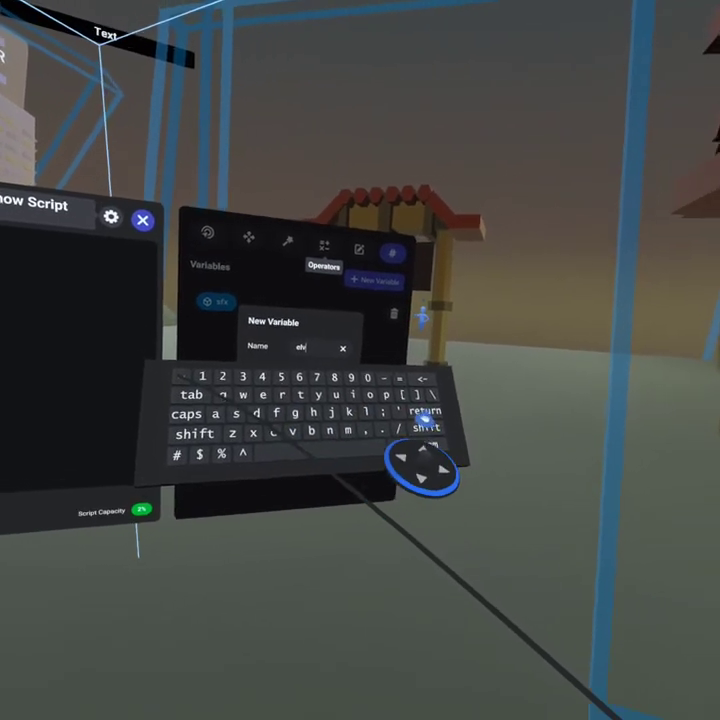
key("Return")
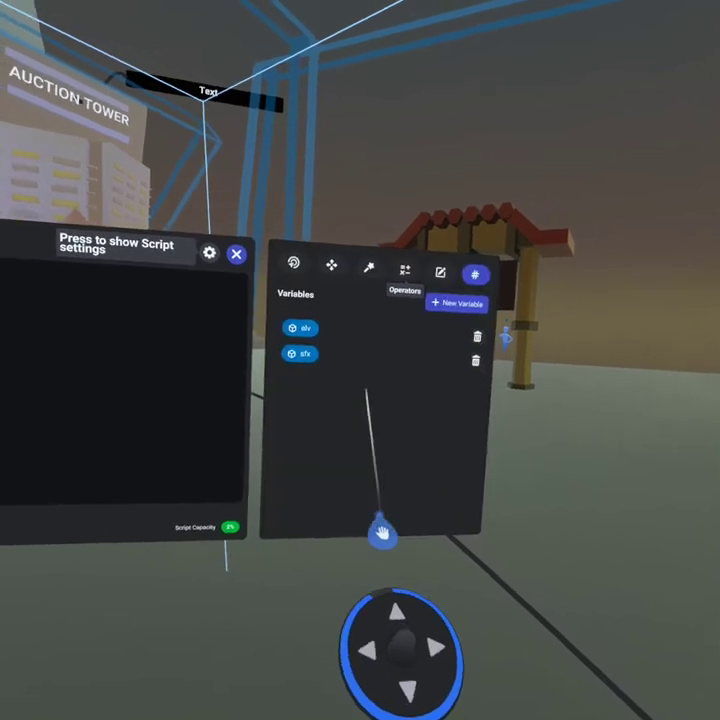
left_click_drag(336, 346, 329, 385)
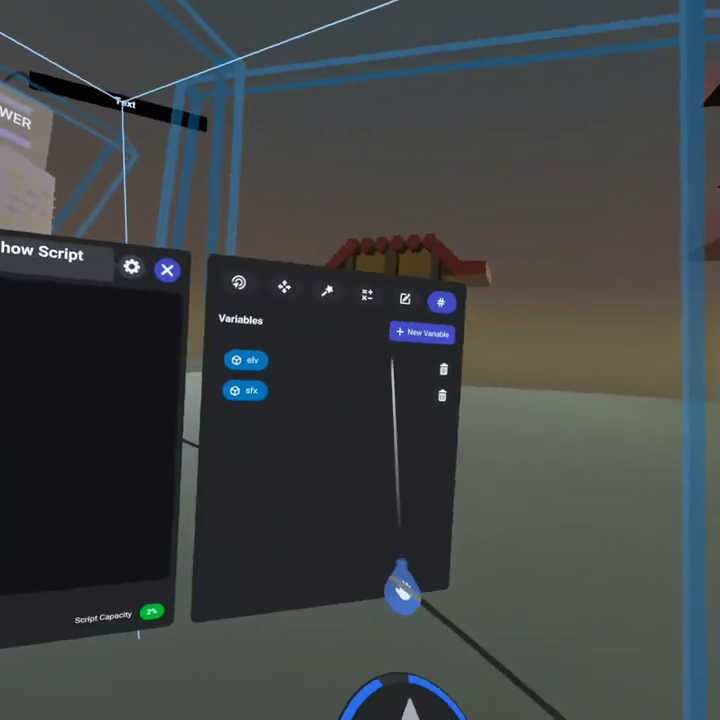
Step: Create another Object variable named "tpmarker" for the elevator's destination
left_click(422, 337)
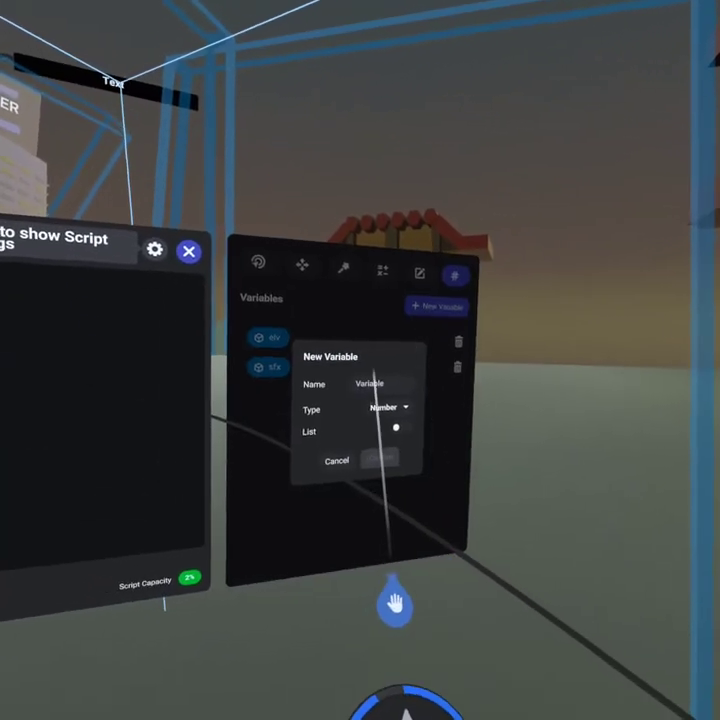
left_click(376, 390)
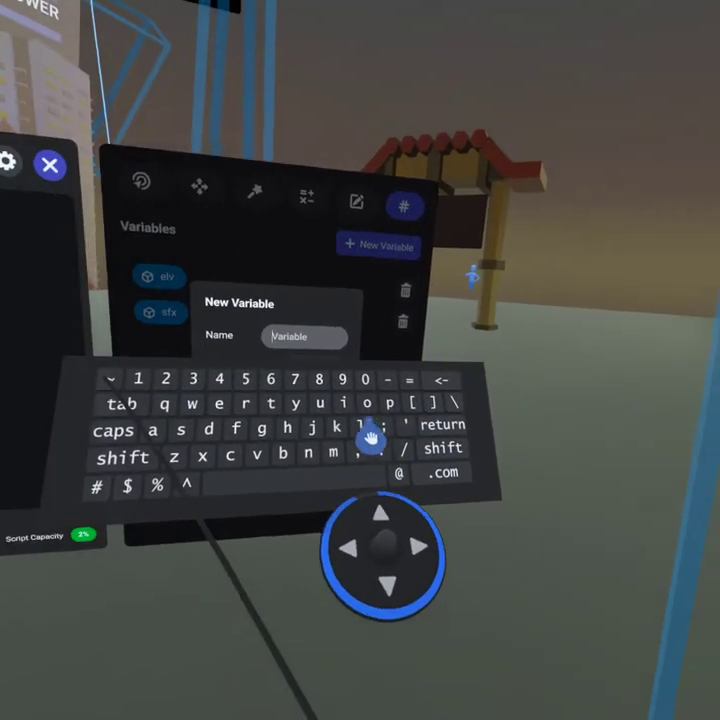
left_click(311, 408)
type("p")
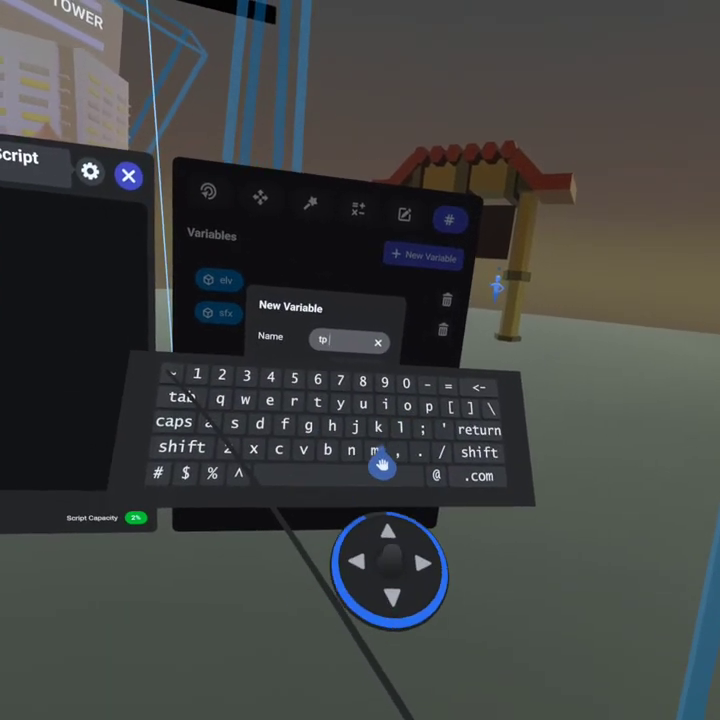
type(" marker")
key("Return")
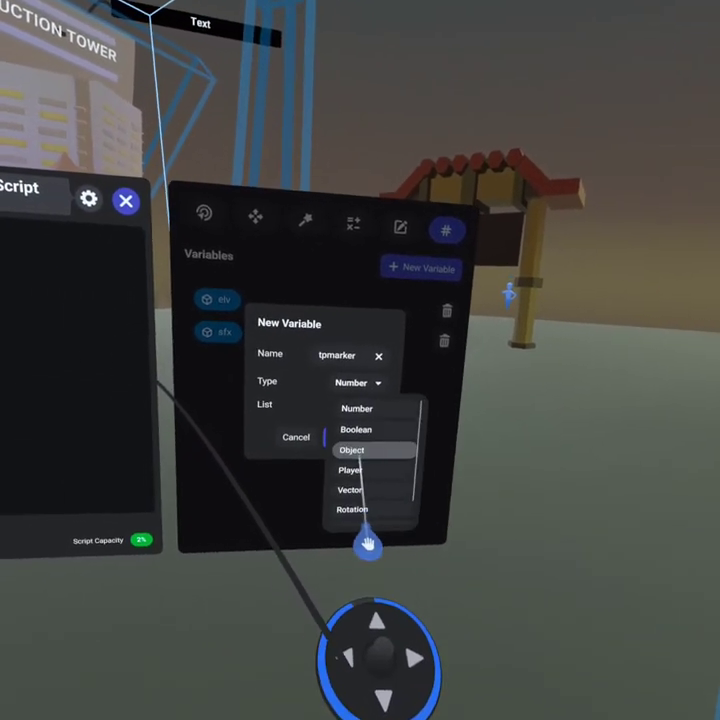
left_click(352, 436)
left_click(333, 338)
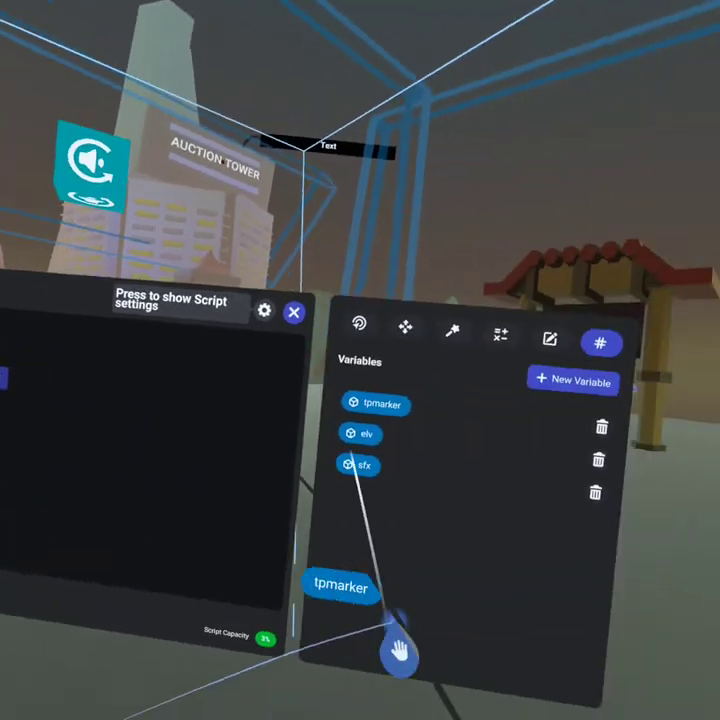
left_click_drag(351, 452, 358, 398)
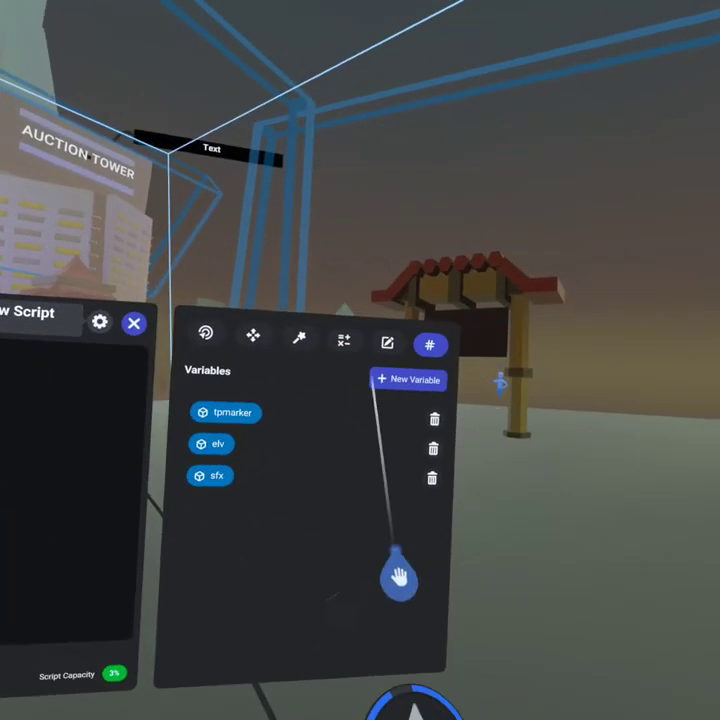
Step: Set the move action's destination to a position of object operator that uses the tpmarker variable
left_click(321, 340)
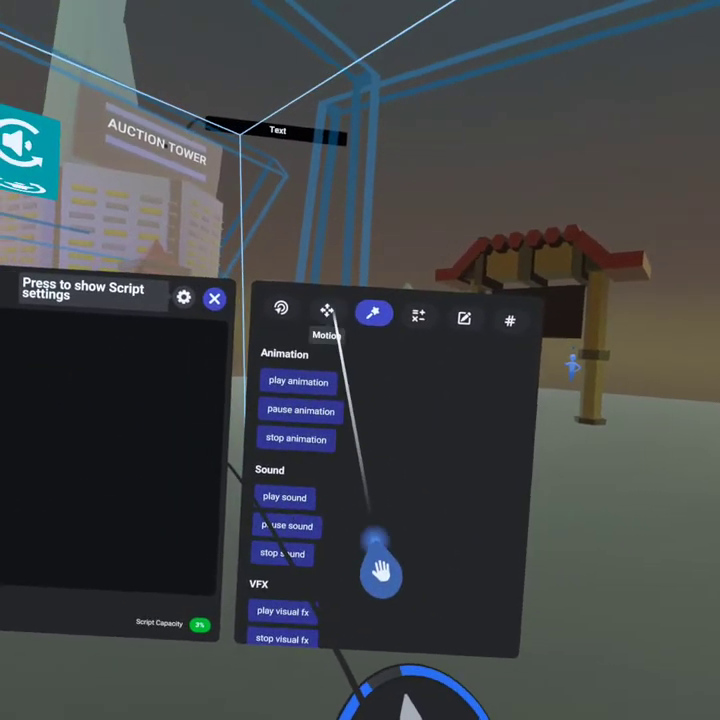
left_click(327, 311)
scroll(345, 430, "down", 5)
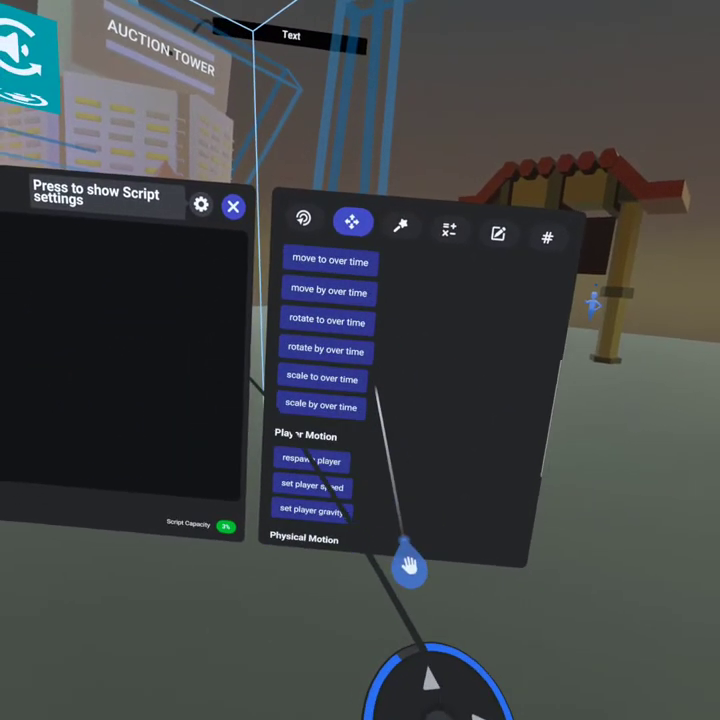
scroll(383, 353, "down", 1)
left_click(385, 310)
scroll(350, 425, "down", 3)
scroll(362, 590, "down", 8)
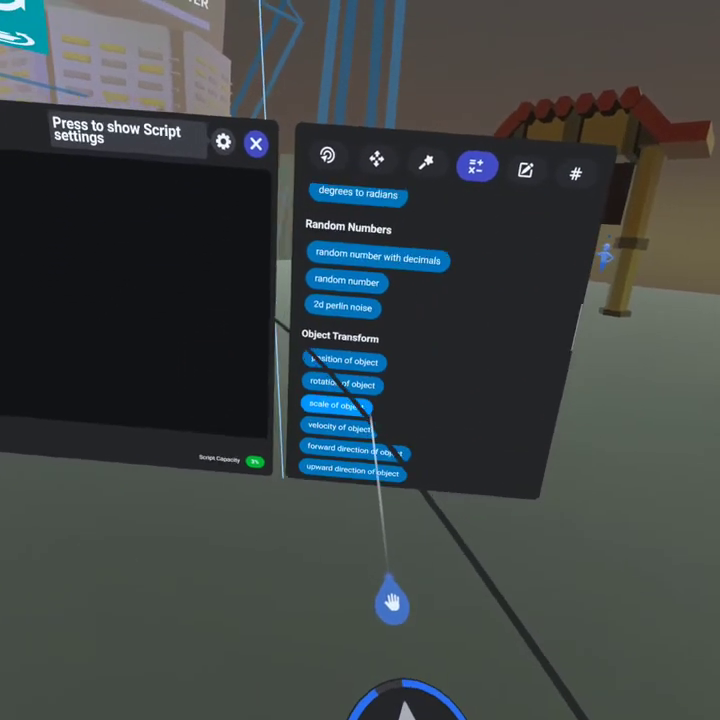
left_click_drag(345, 369, 333, 280)
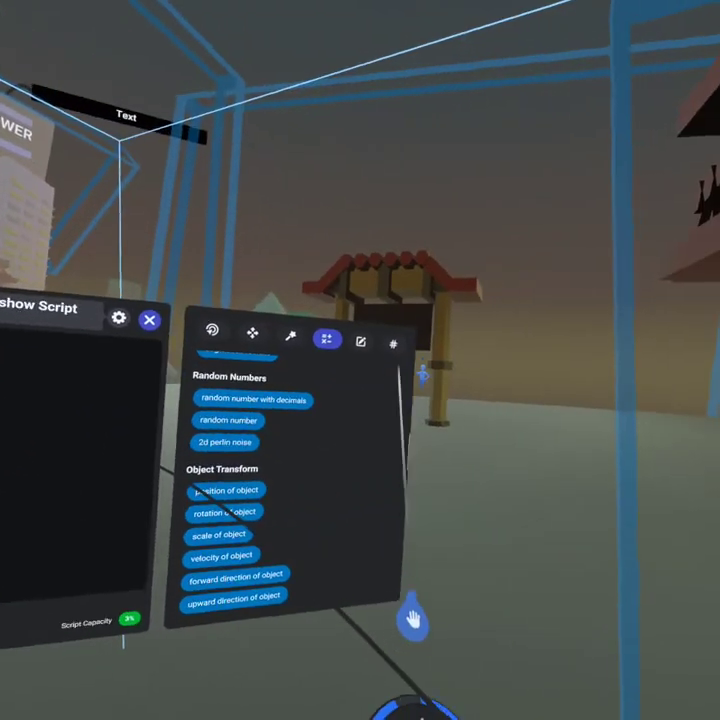
left_click(390, 354)
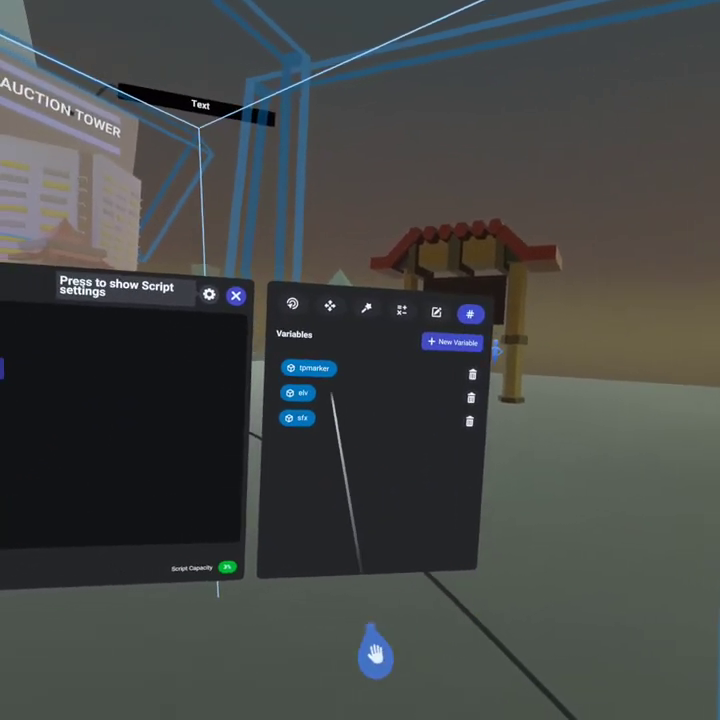
left_click_drag(370, 372, 321, 386)
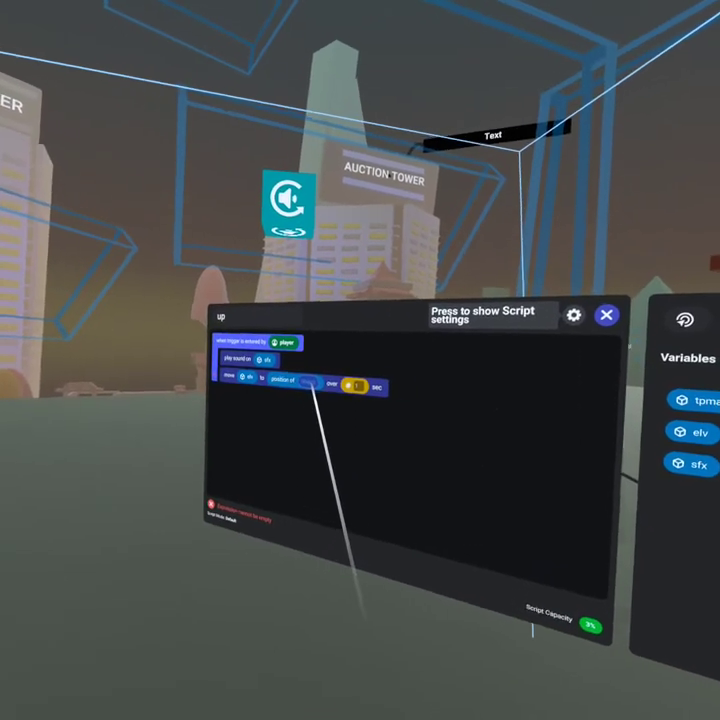
Step: Open the move action's duration in seconds for editing
left_click(370, 382)
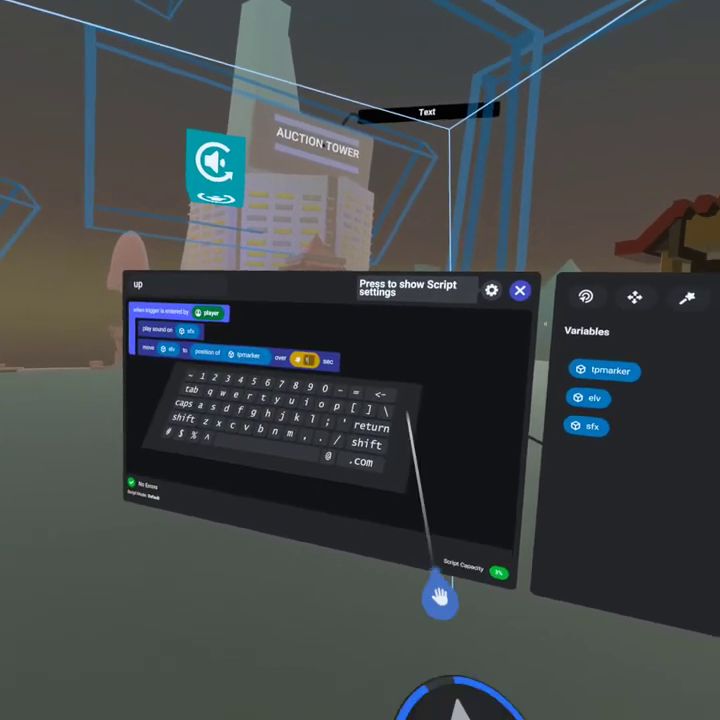